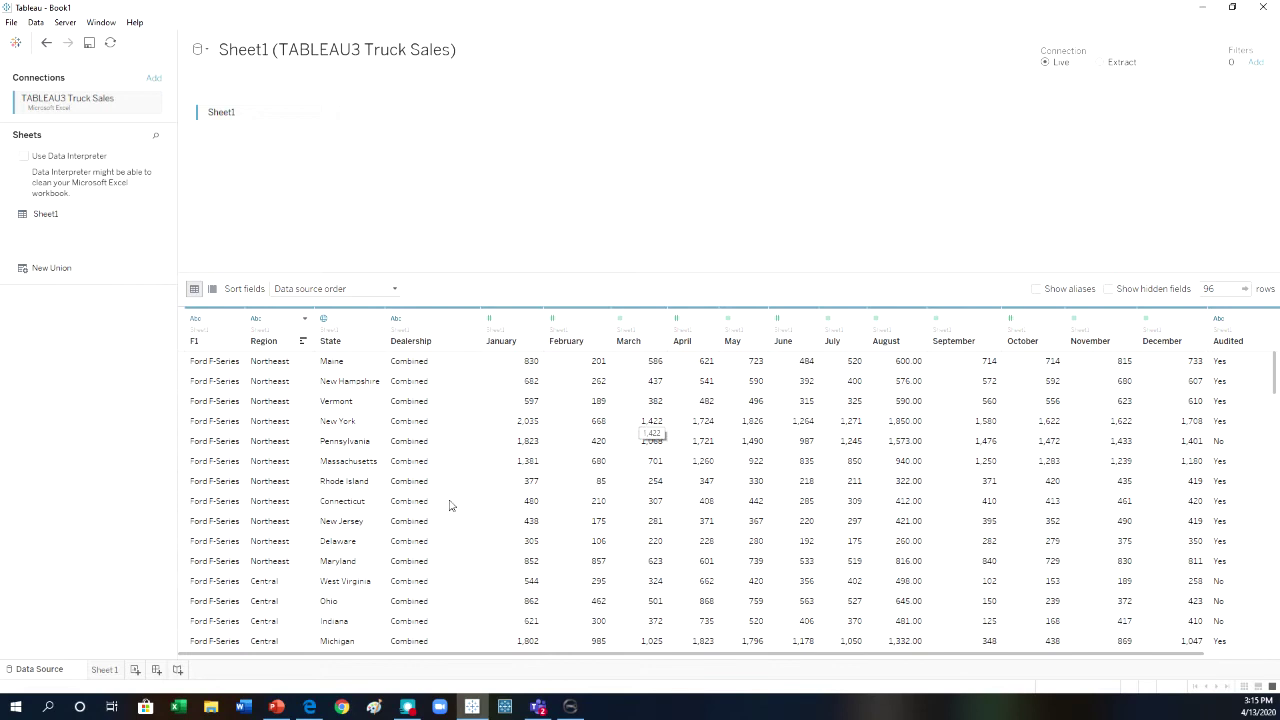
# Step: Add a new worksheet and create a calculated field named Annual Sales that sums the monthly fields January through December
pyautogui.click(135, 669)
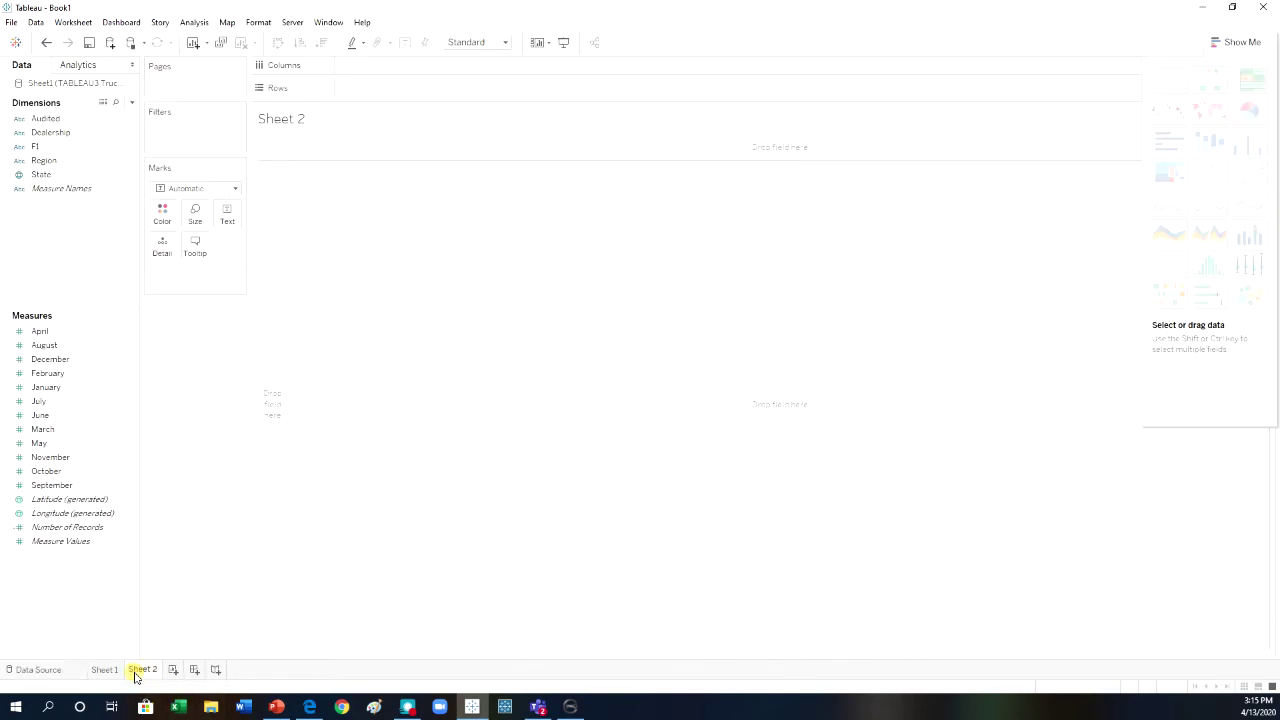
pyautogui.click(61, 121)
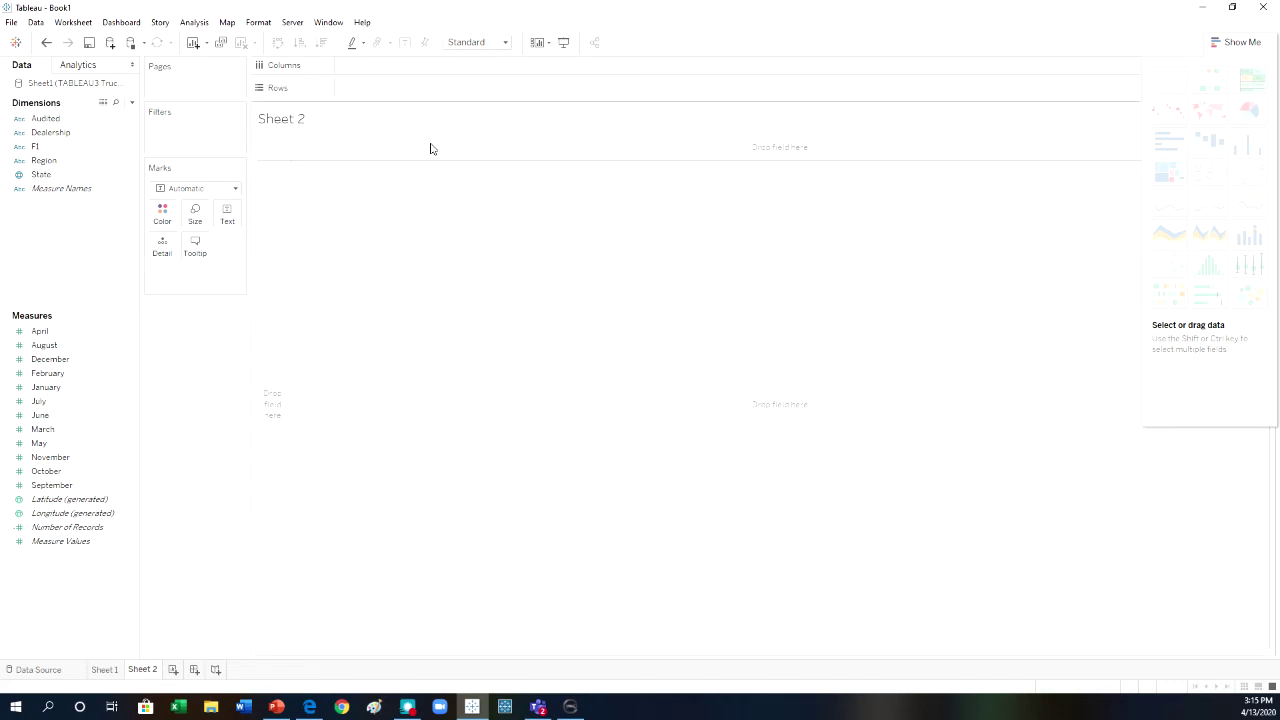
pyautogui.click(194, 23)
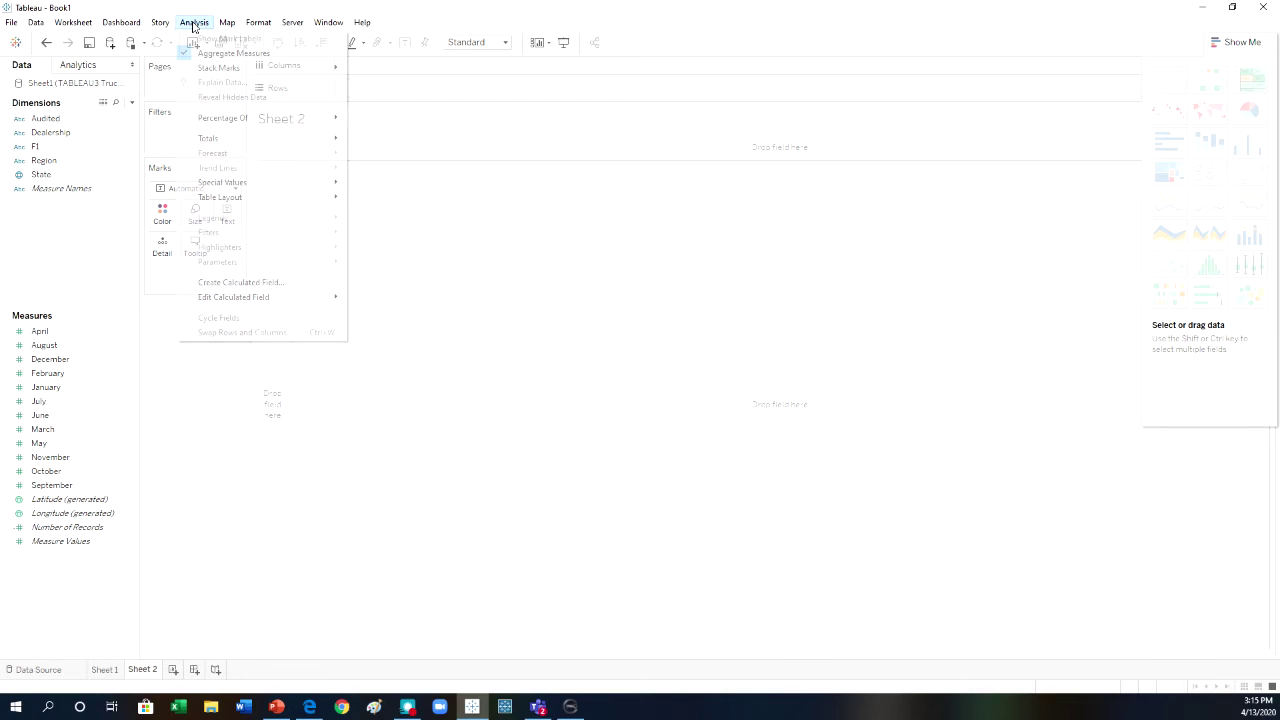
pyautogui.click(245, 284)
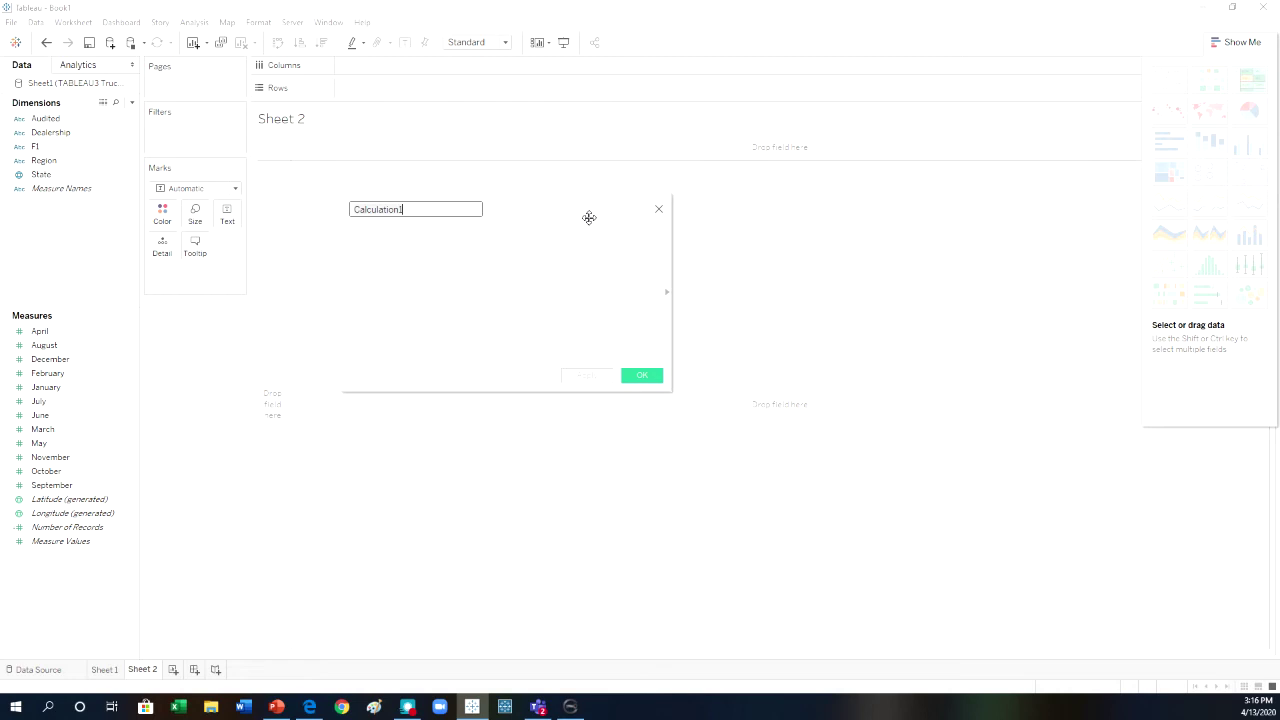
pyautogui.write('Annual Sales')
pyautogui.write('[January] + [February] + [March] + [April] + [May] + [June] + [July] + [August] + [September] + [October] + [November] + [December]')
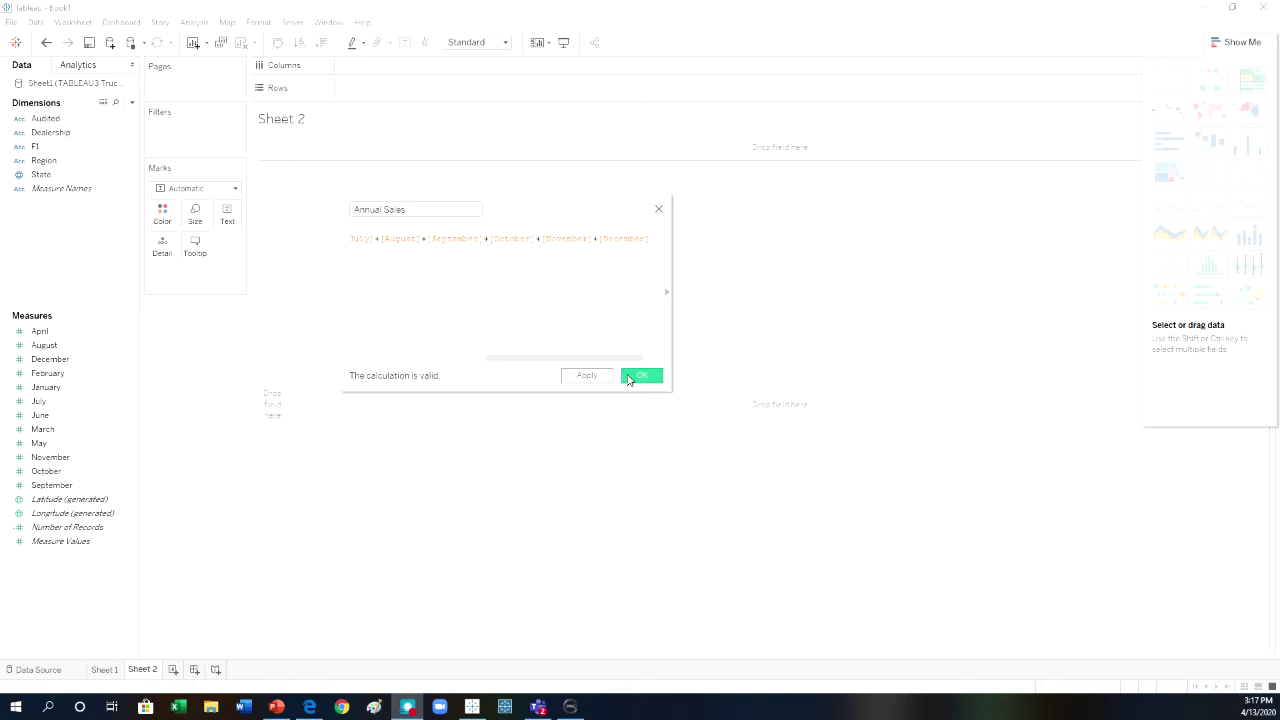
pyautogui.click(640, 378)
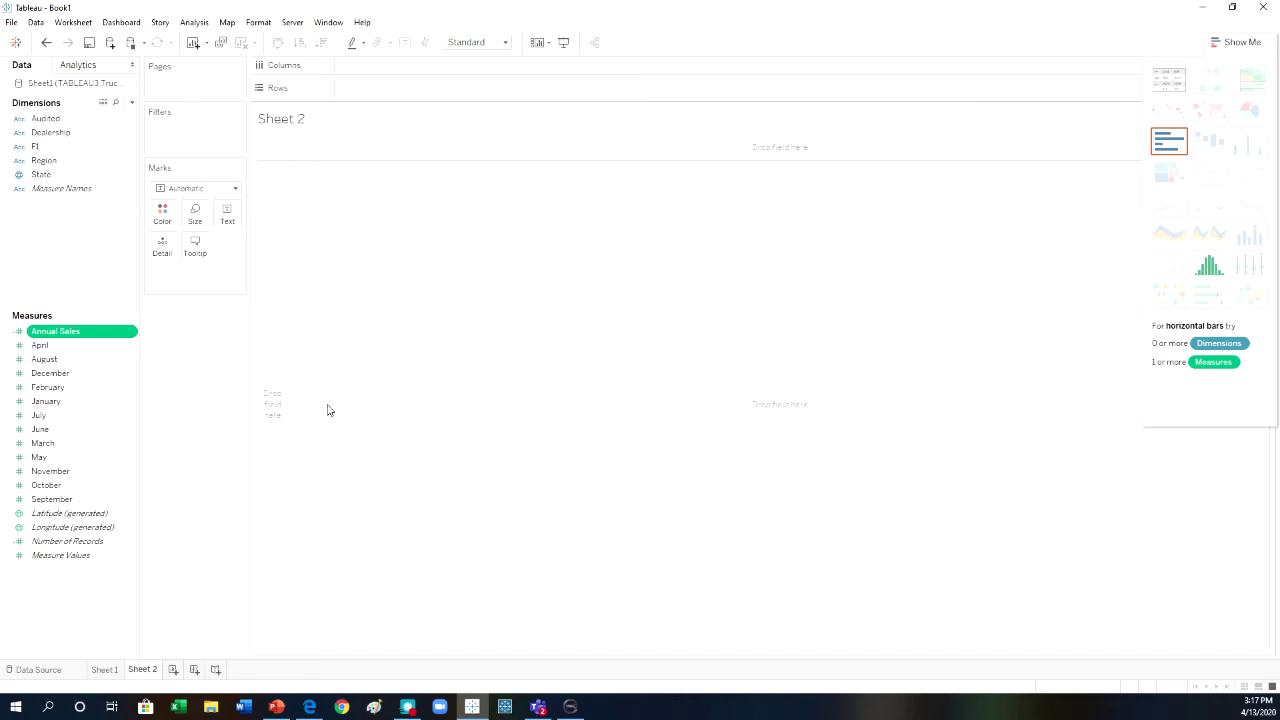
# Step: Build a bar chart with Region on columns and Annual Sales on rows, coloured by Region
pyautogui.moveTo(43, 163); pyautogui.dragTo(362, 67)
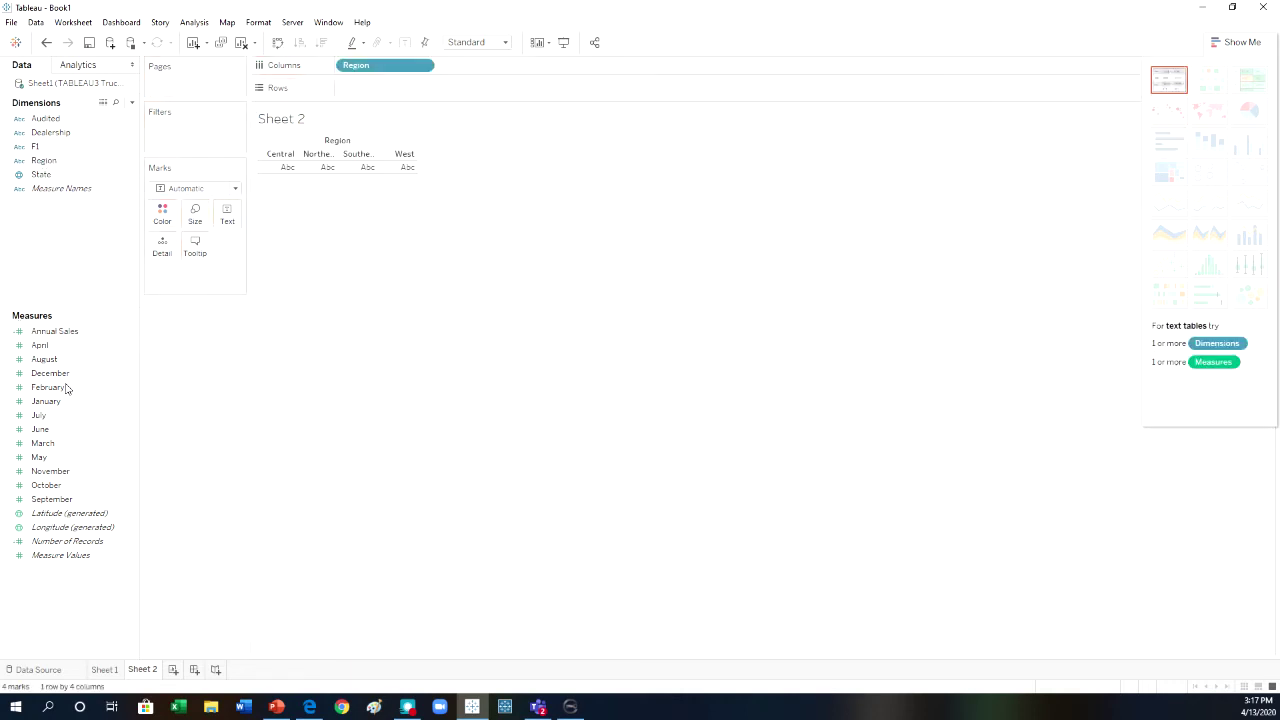
pyautogui.moveTo(52, 331); pyautogui.dragTo(373, 93)
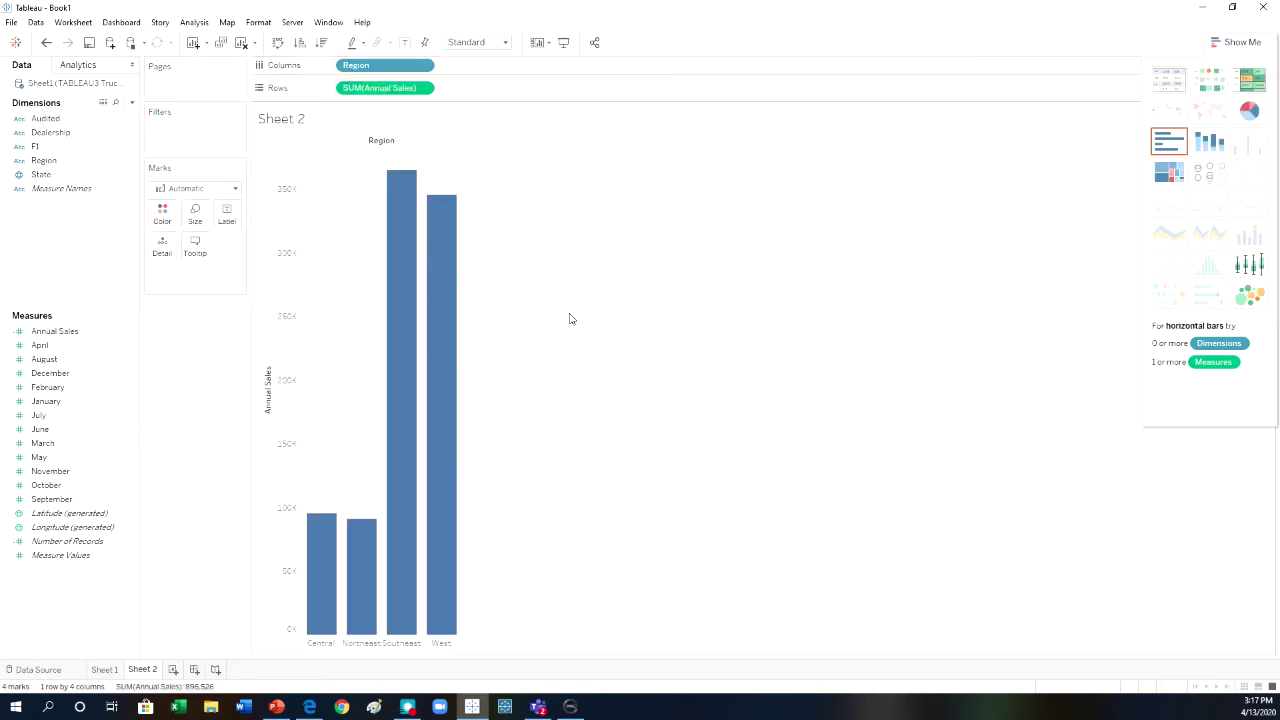
pyautogui.moveTo(46, 171); pyautogui.dragTo(163, 214)
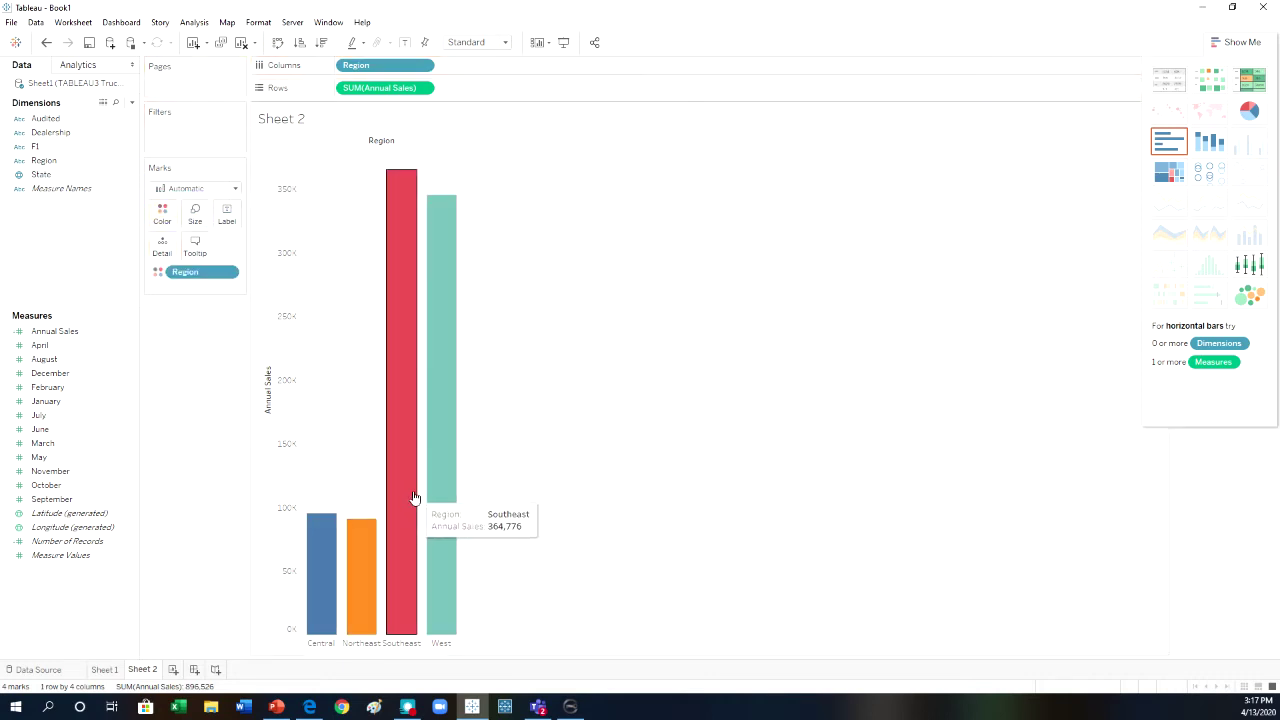
# Step: Rename the Sheet 2 worksheet as Regional Sales
pyautogui.rightClick(147, 677)
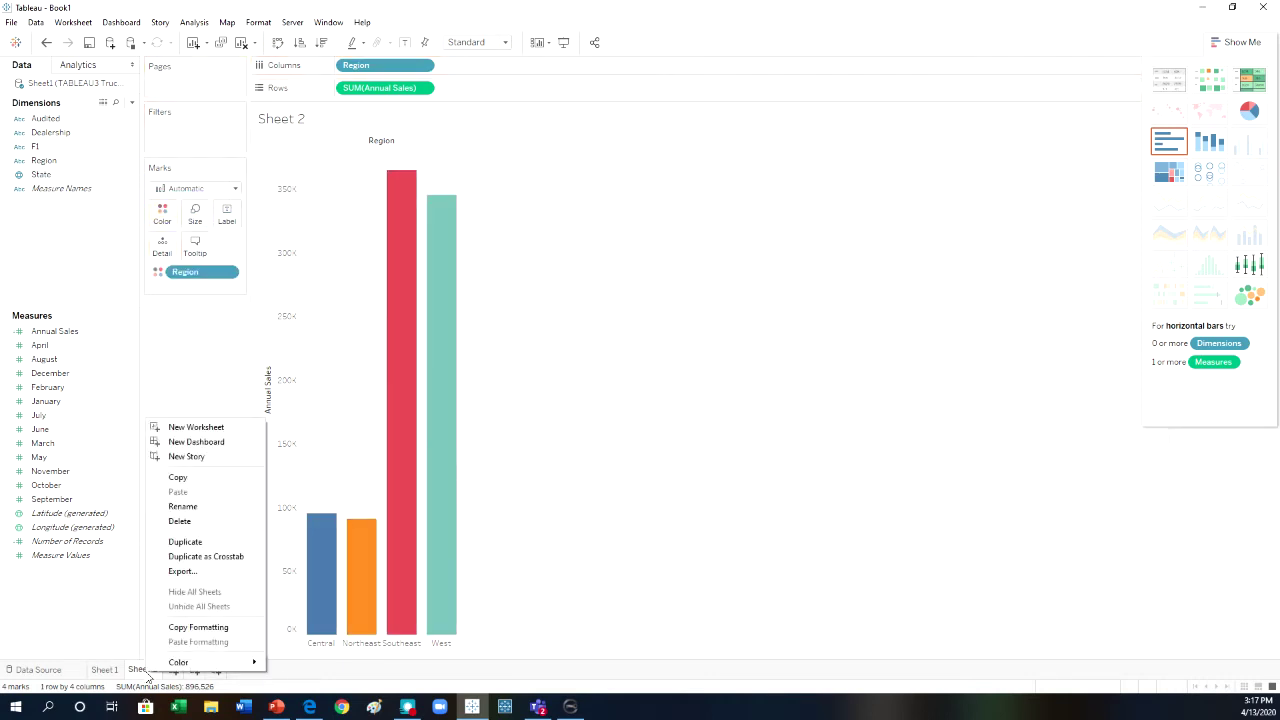
pyautogui.click(198, 507)
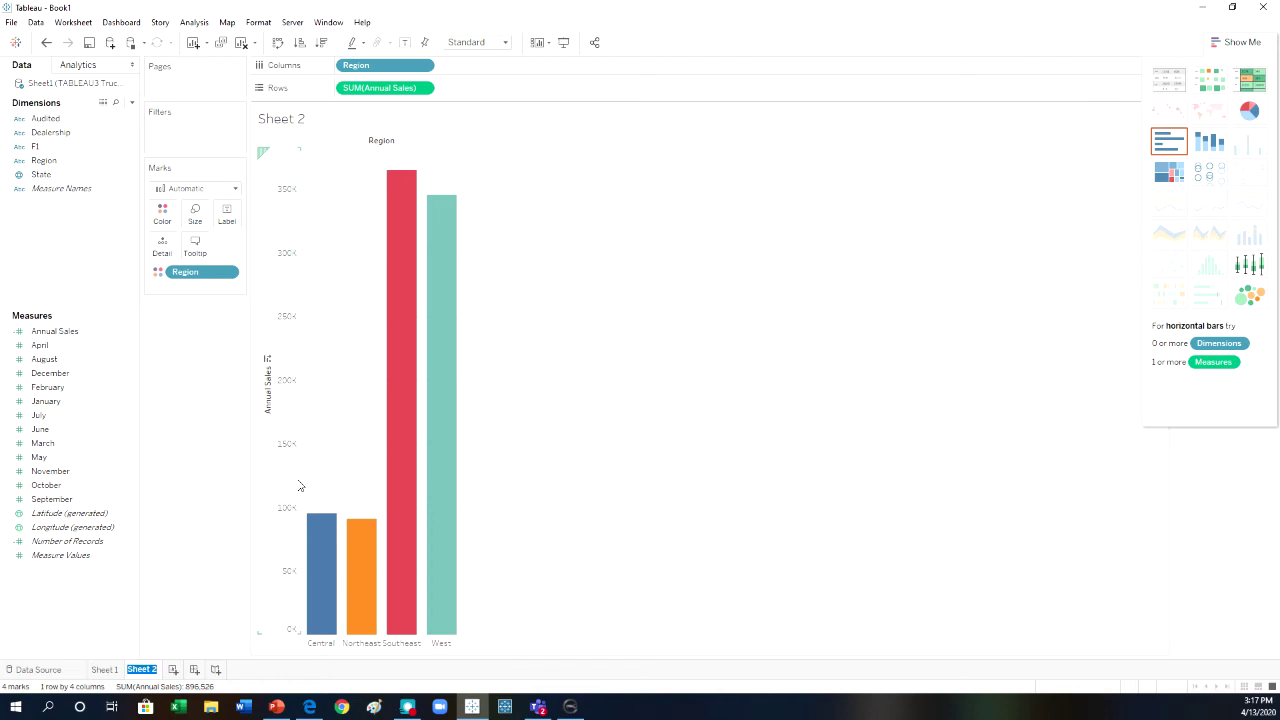
pyautogui.write('A')
pyautogui.write('egional Sales')
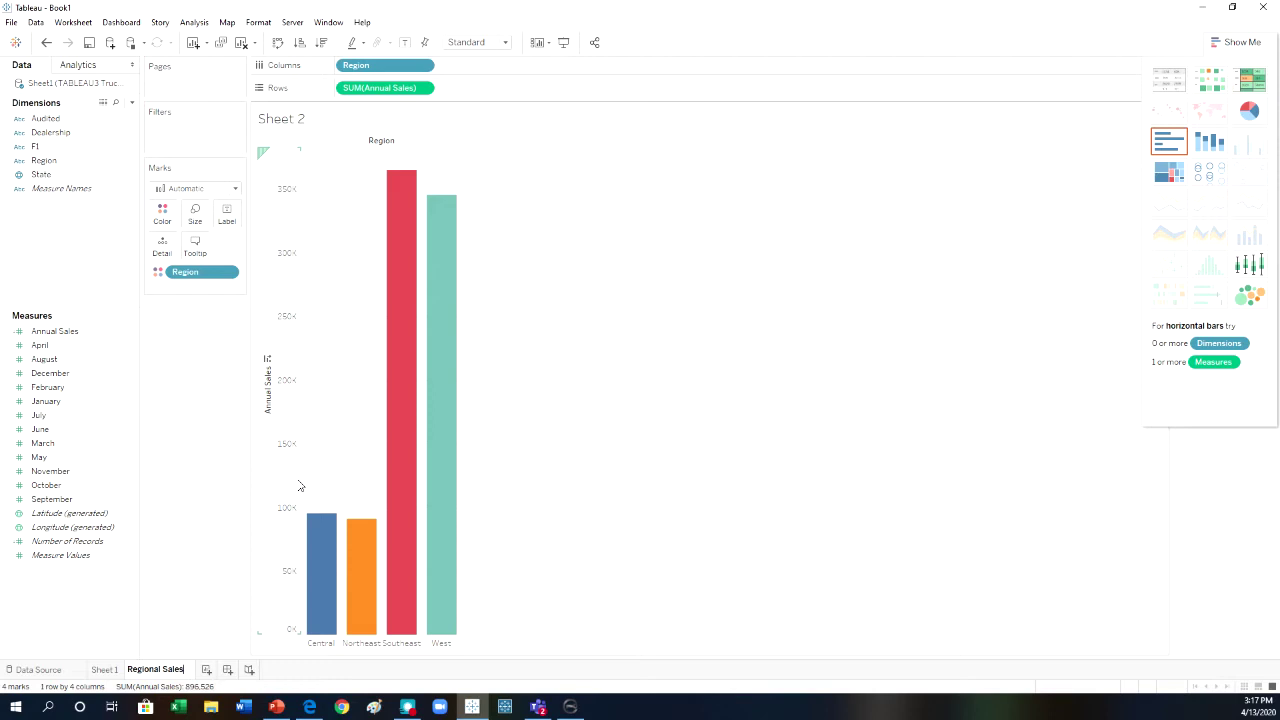
pyautogui.click(602, 458)
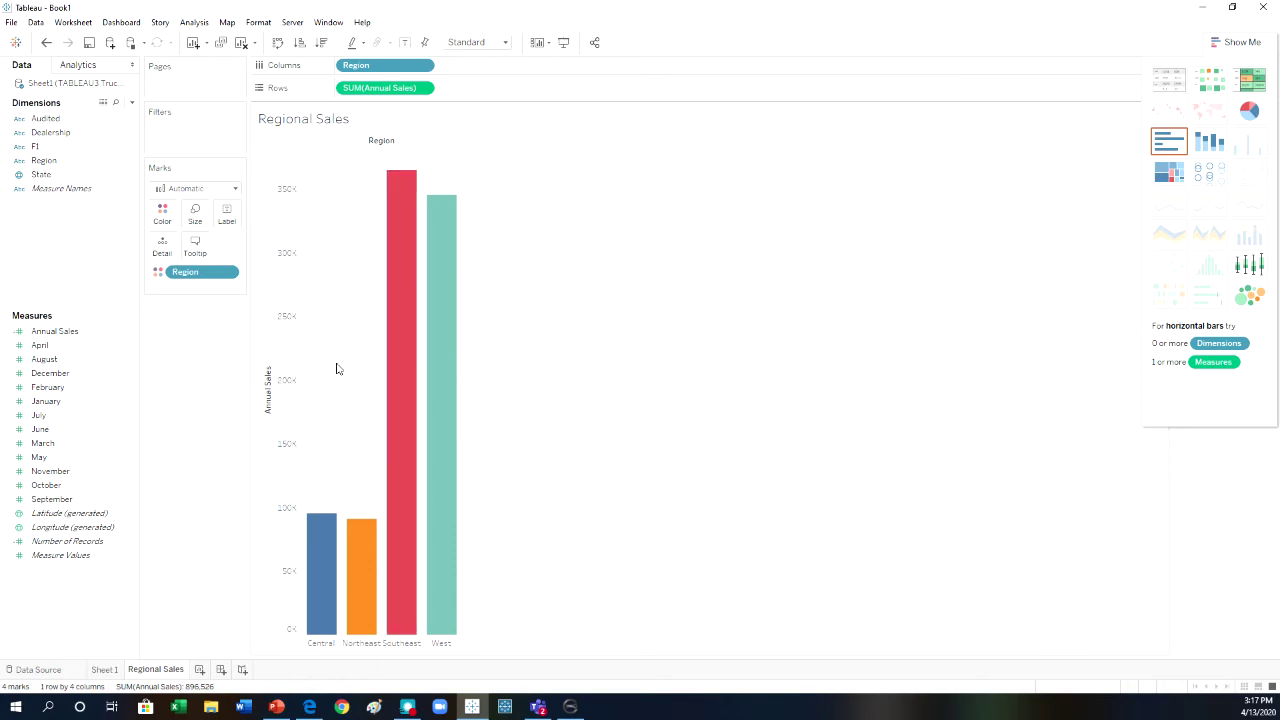
# Step: Add a worksheet charting Annual Sales on rows against Region and State on columns, with the bars coloured by State
pyautogui.click(200, 670)
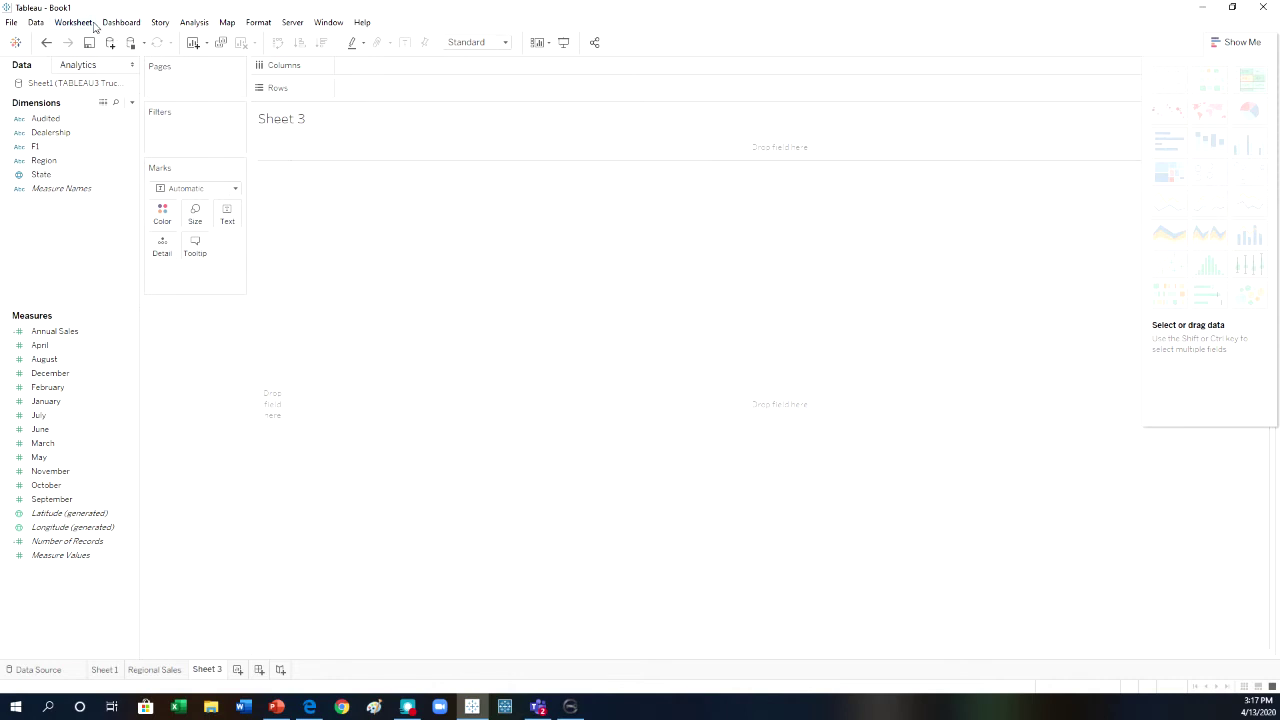
pyautogui.moveTo(68, 161); pyautogui.dragTo(372, 66)
pyautogui.moveTo(40, 174); pyautogui.dragTo(463, 71)
pyautogui.click(85, 336)
pyautogui.moveTo(85, 337); pyautogui.dragTo(421, 90)
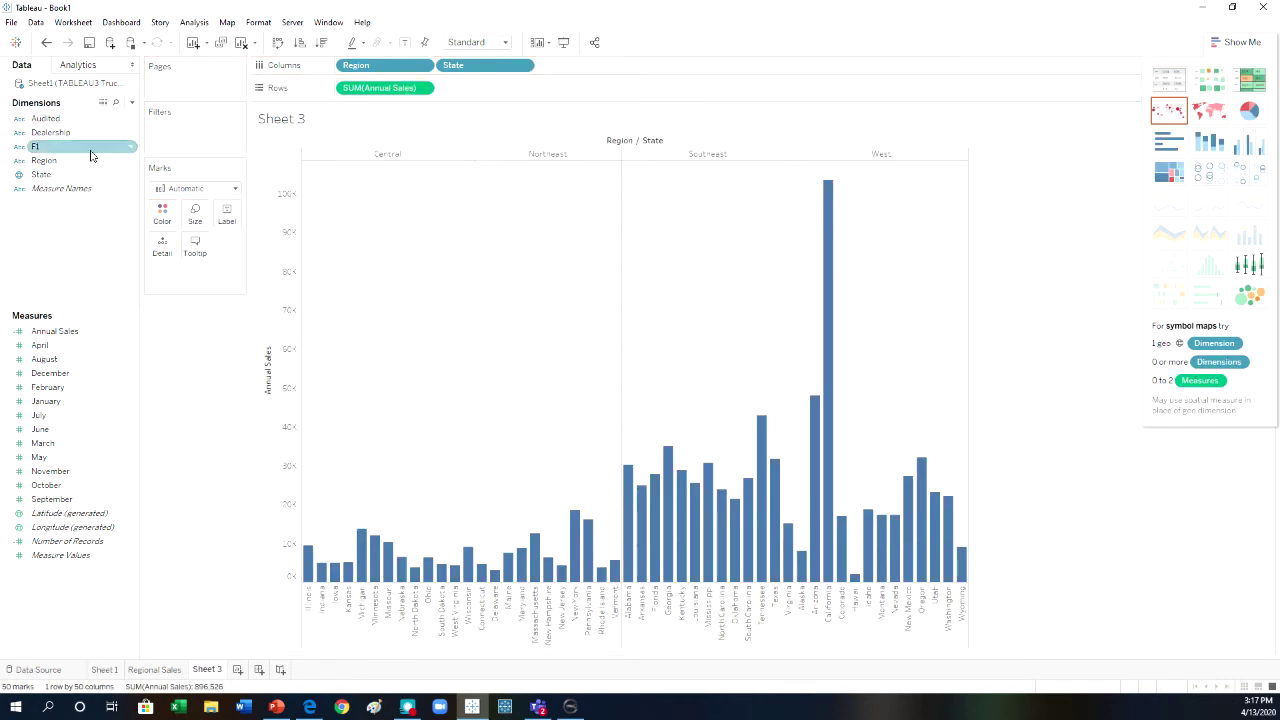
pyautogui.moveTo(62, 174); pyautogui.dragTo(162, 213)
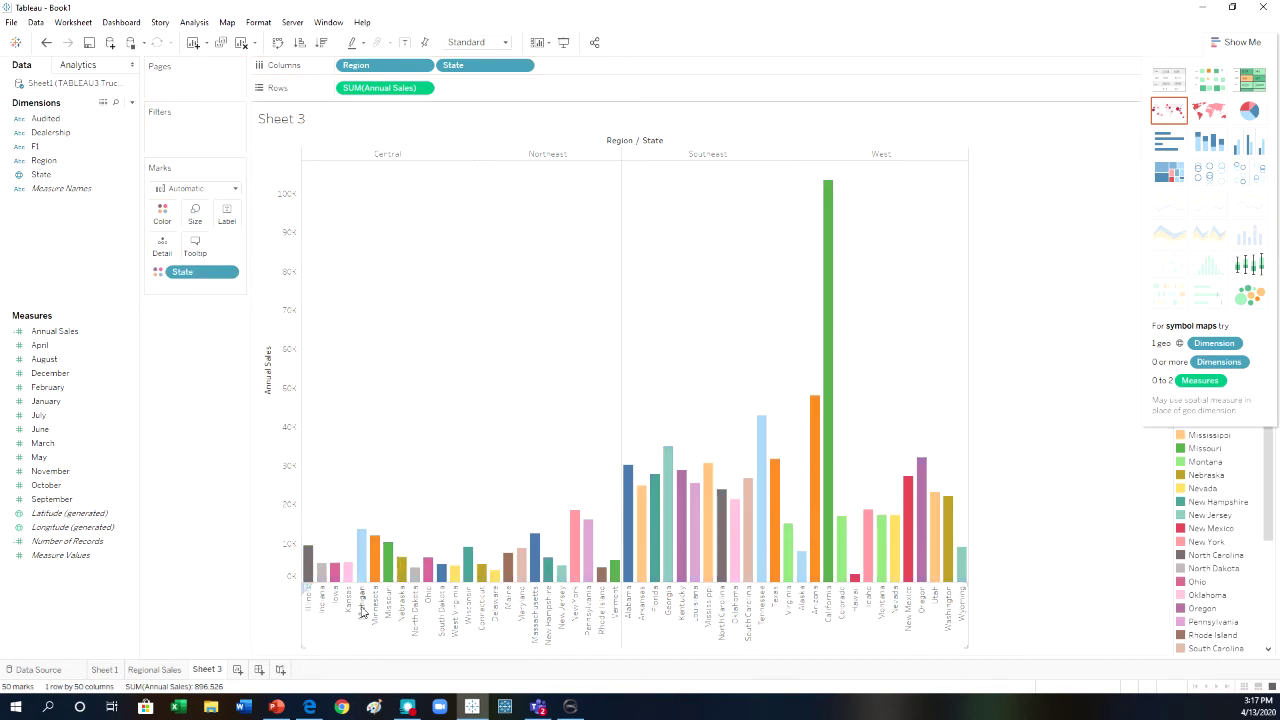
# Step: Rename the Sheet 3 worksheet as State Sales
pyautogui.rightClick(208, 670)
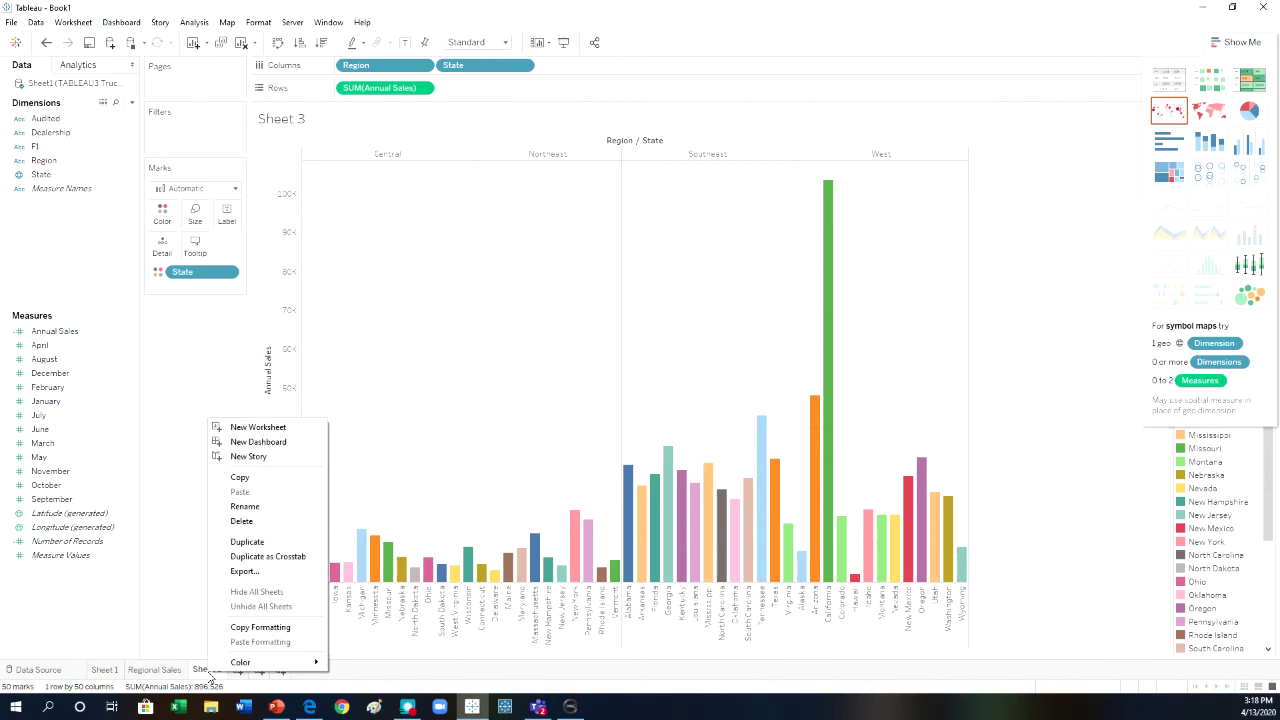
pyautogui.click(258, 508)
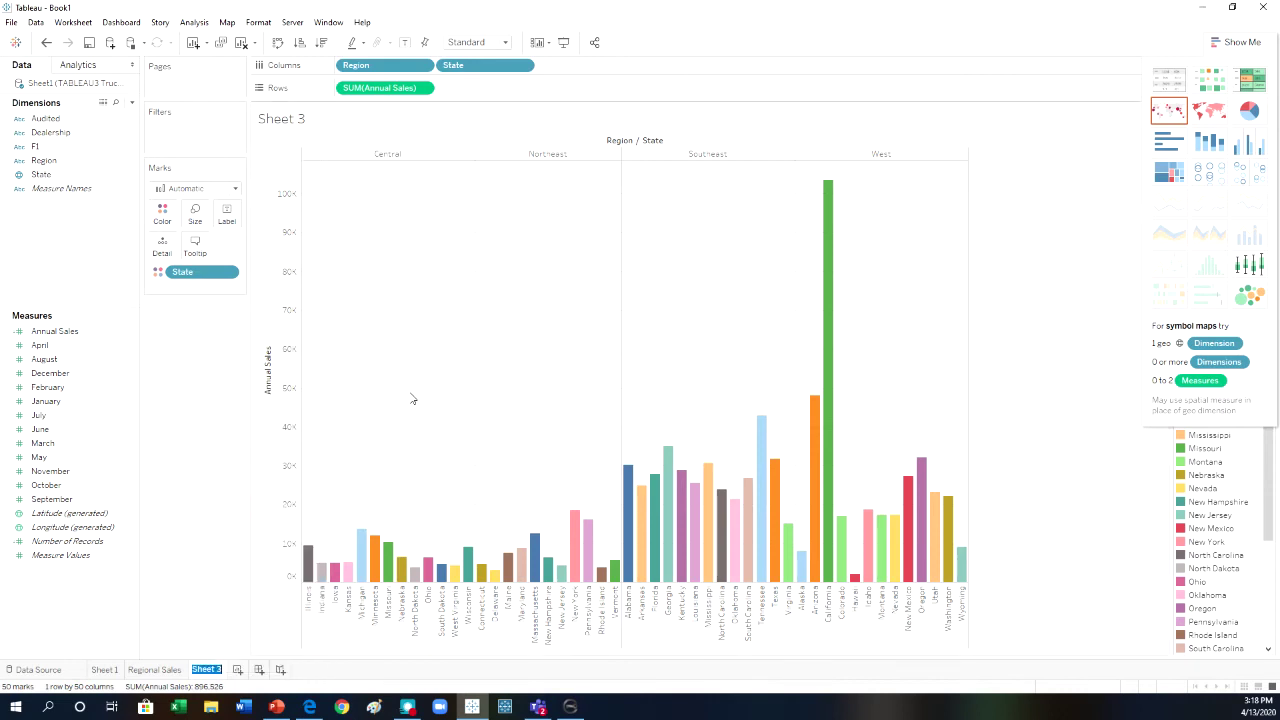
pyautogui.write('State Sales')
pyautogui.press('Return')
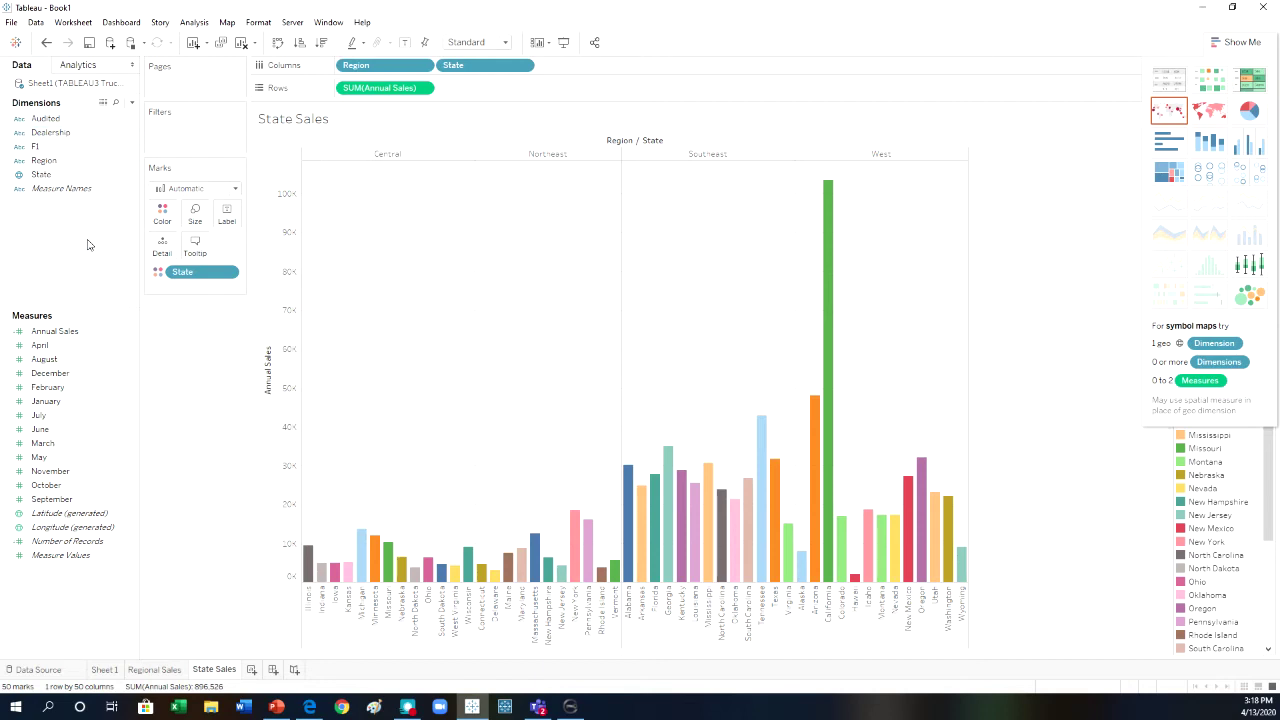
# Step: Add another worksheet and place Region, State and Dealership on columns in that order
pyautogui.click(251, 669)
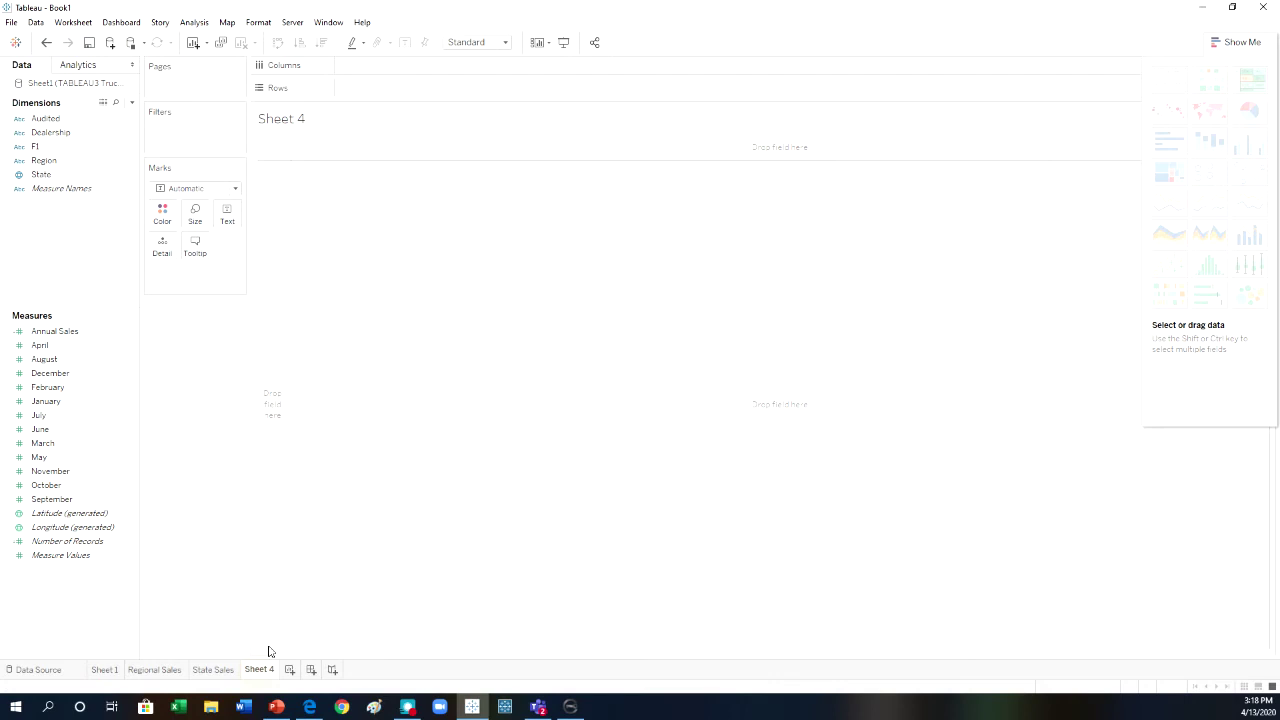
pyautogui.moveTo(44, 160); pyautogui.dragTo(474, 78)
pyautogui.click(43, 135)
pyautogui.moveTo(43, 140); pyautogui.dragTo(519, 74)
pyautogui.moveTo(44, 174); pyautogui.dragTo(596, 64)
pyautogui.moveTo(482, 65); pyautogui.dragTo(673, 72)
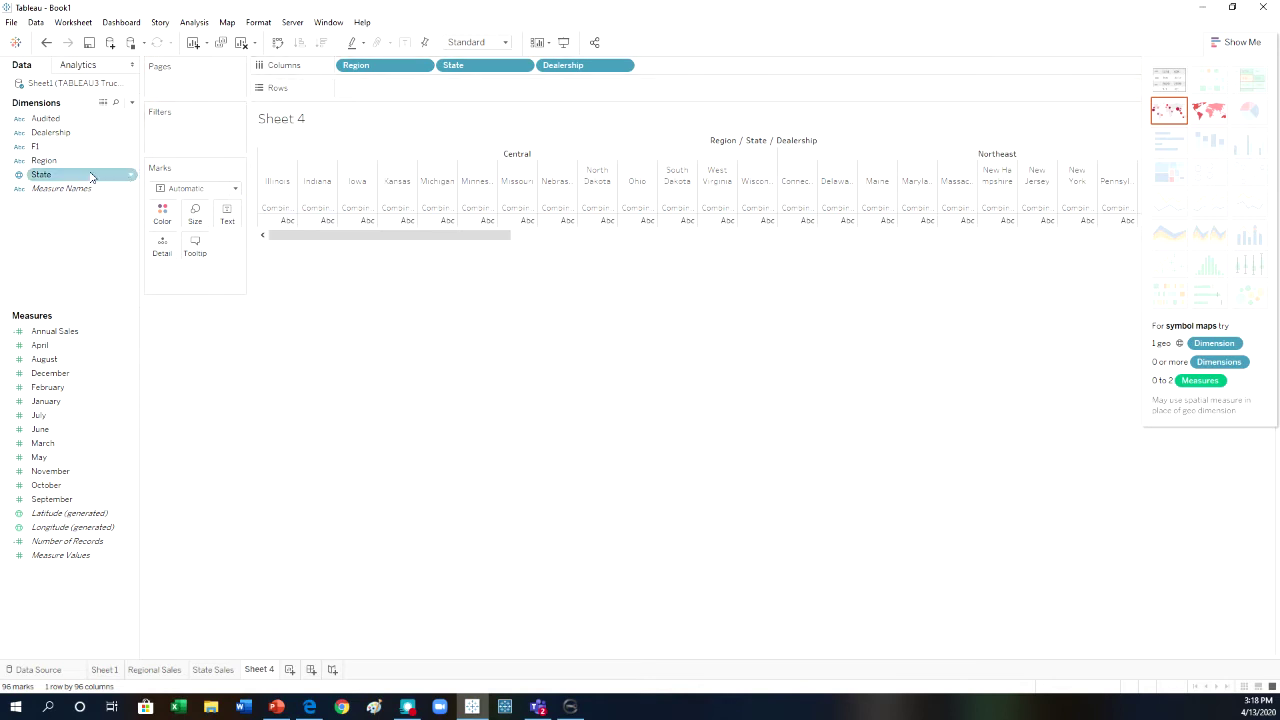
# Step: Colour the marks by Dealership and put Annual Sales on rows to form the dealership bar chart
pyautogui.moveTo(122, 174); pyautogui.dragTo(162, 212)
pyautogui.moveTo(44, 160); pyautogui.dragTo(161, 212)
pyautogui.moveTo(65, 136); pyautogui.dragTo(162, 212)
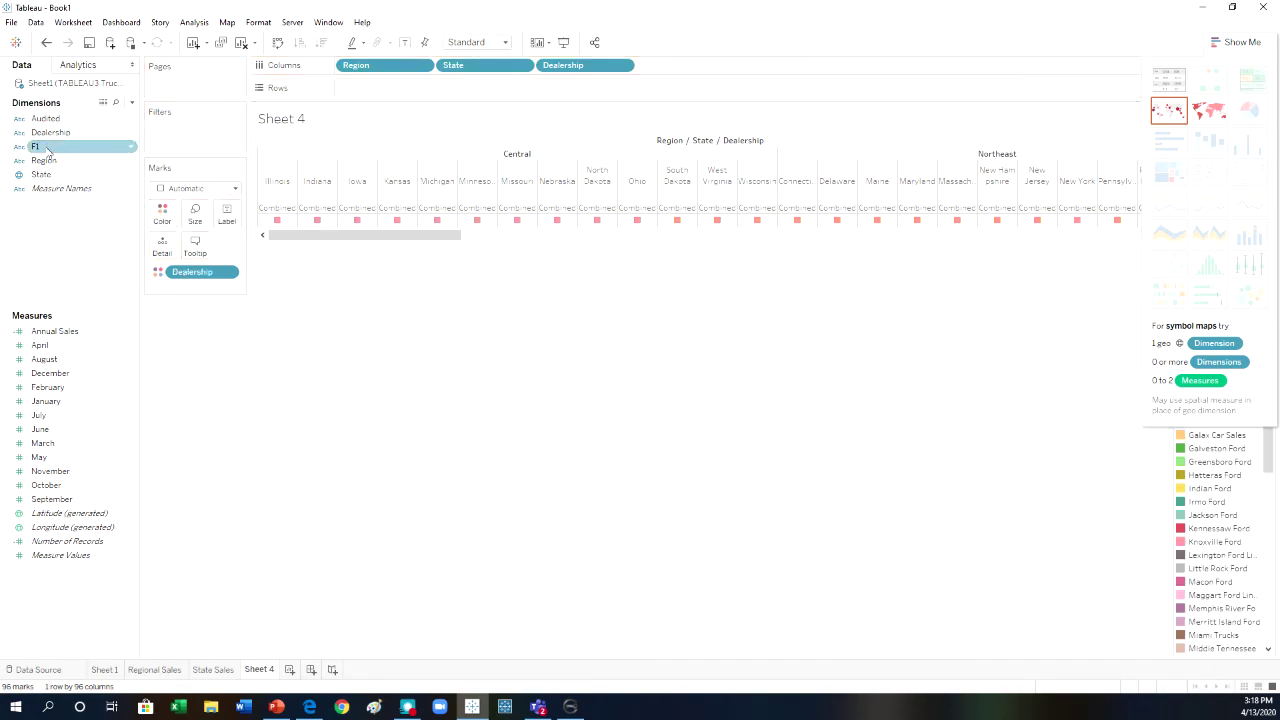
pyautogui.moveTo(44, 160); pyautogui.dragTo(163, 219)
pyautogui.moveTo(50, 132); pyautogui.dragTo(162, 216)
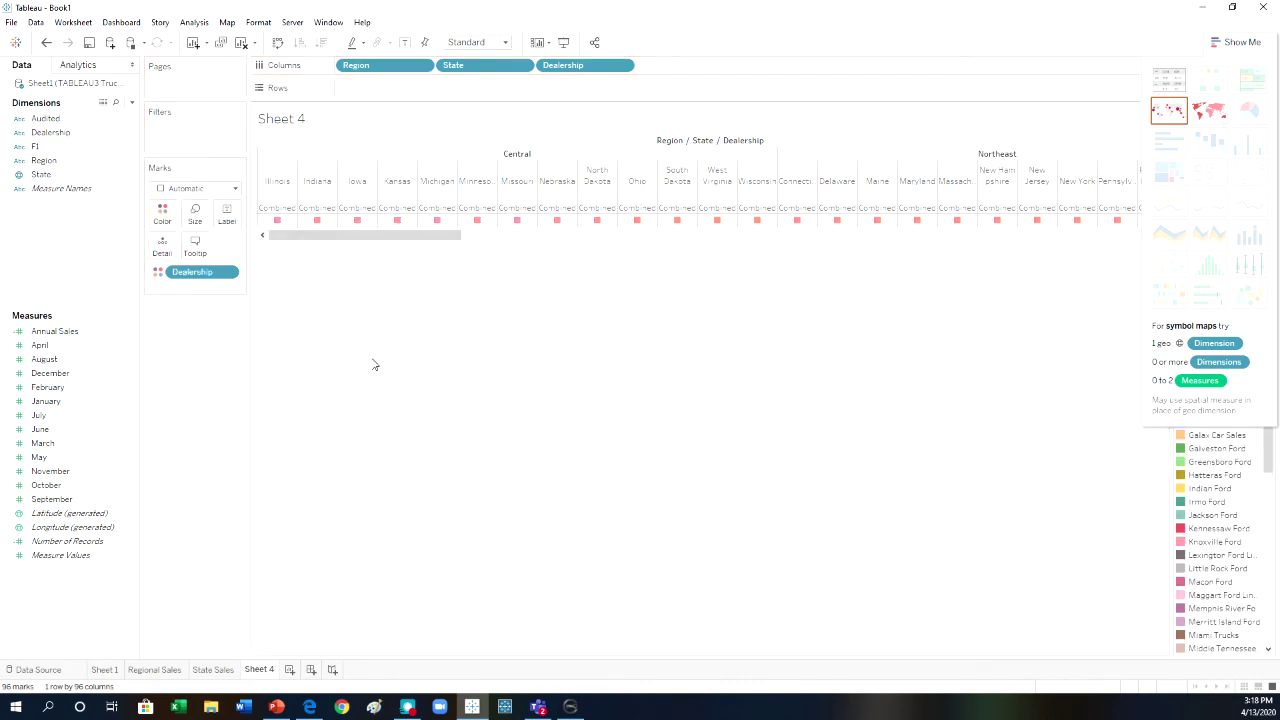
pyautogui.moveTo(54, 331); pyautogui.dragTo(423, 91)
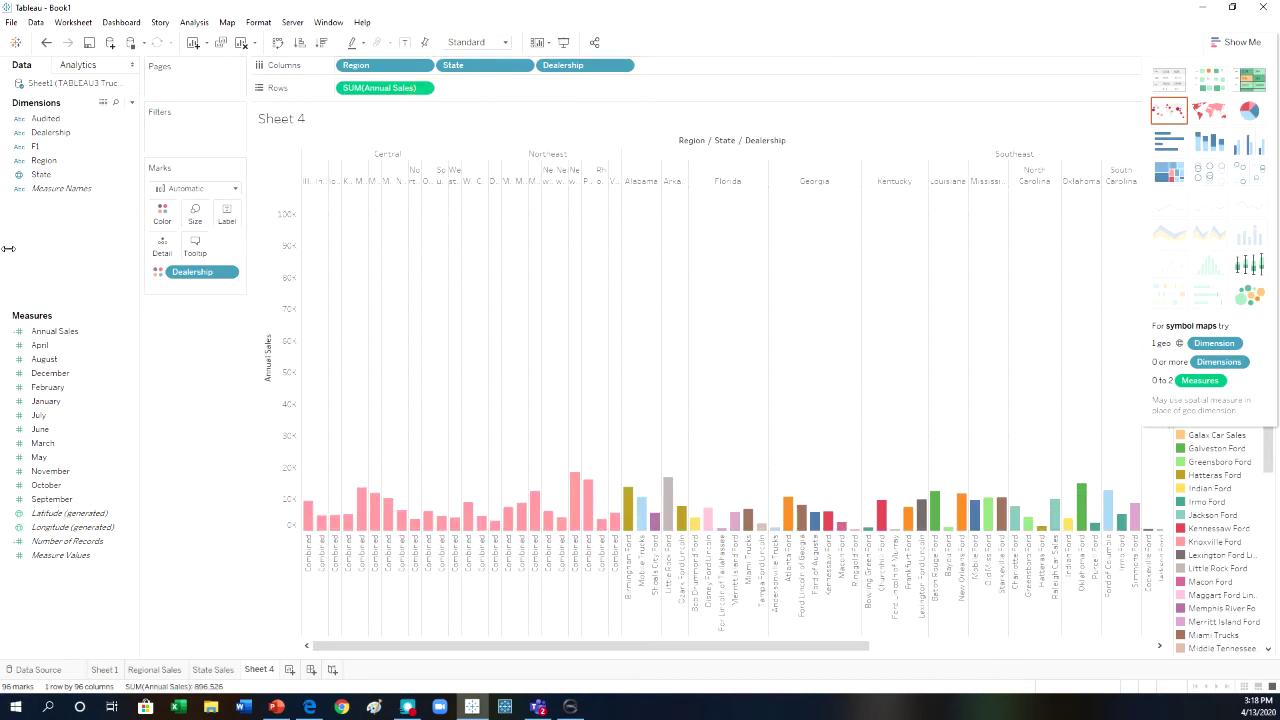
pyautogui.click(52, 165)
# Step: Rename the Sheet 4 worksheet as Dealership Sales
pyautogui.rightClick(260, 670)
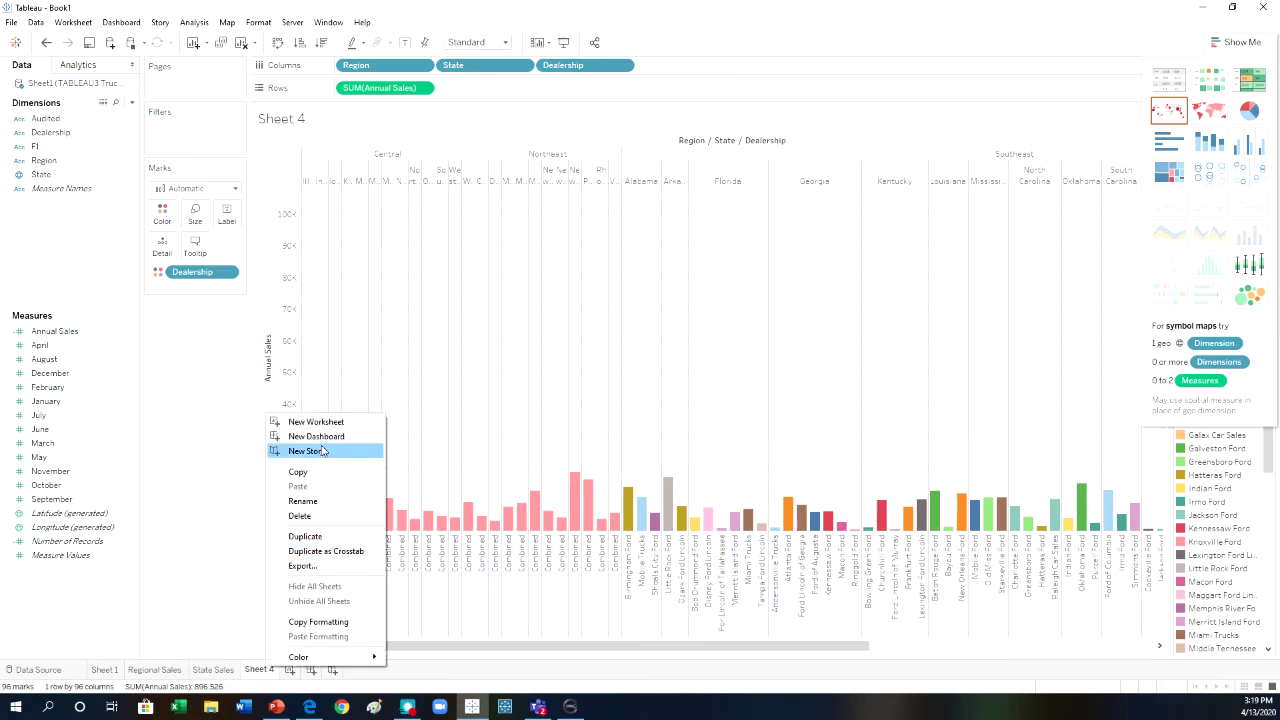
pyautogui.click(318, 501)
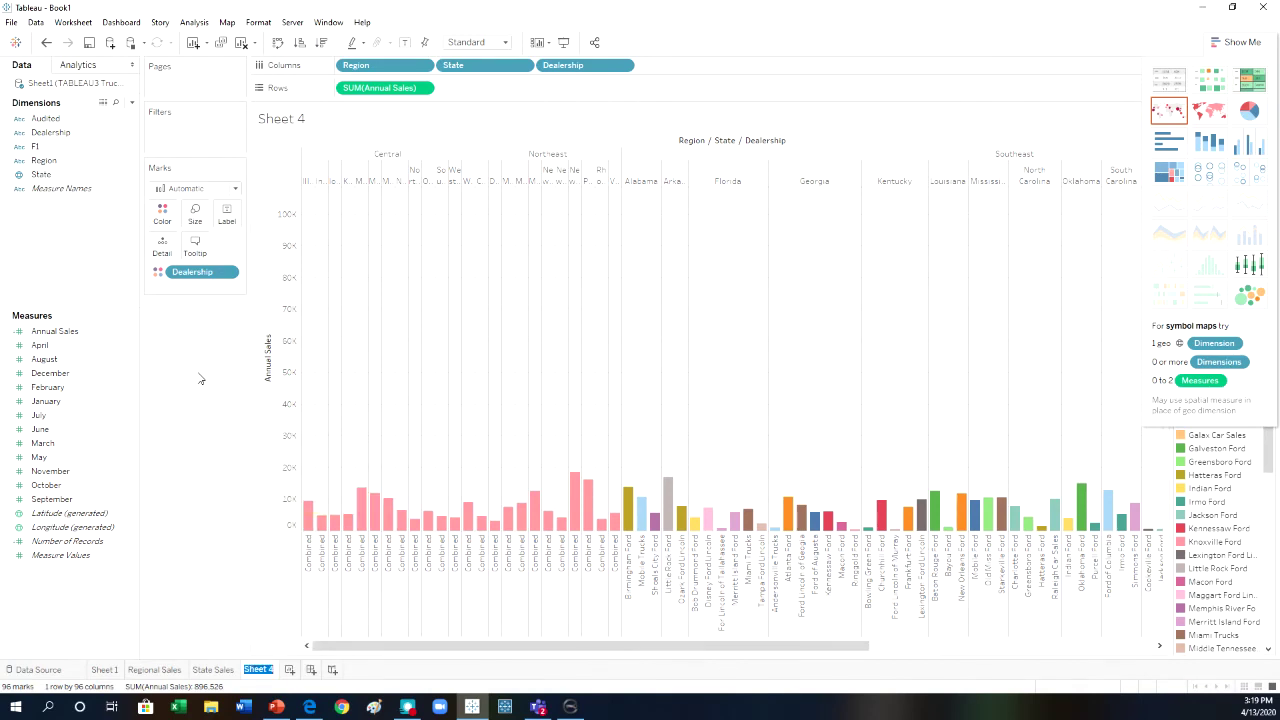
pyautogui.write('Dealership Sales')
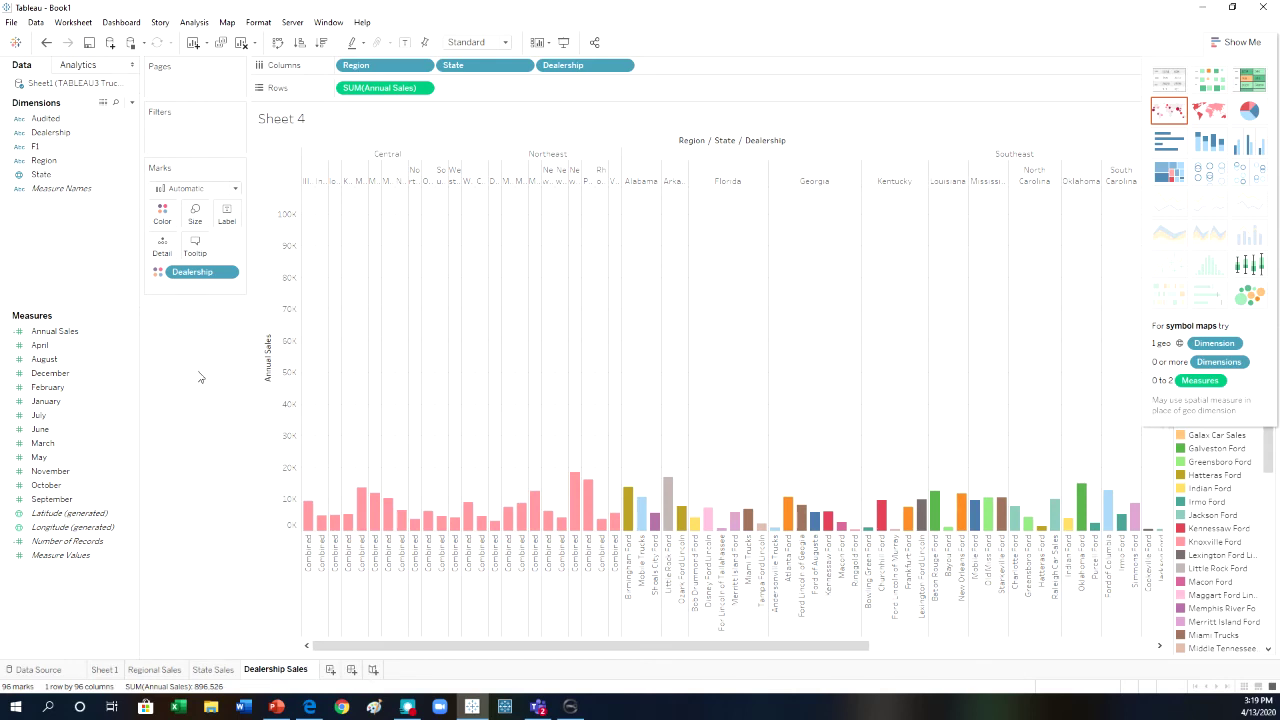
pyautogui.press('Return')
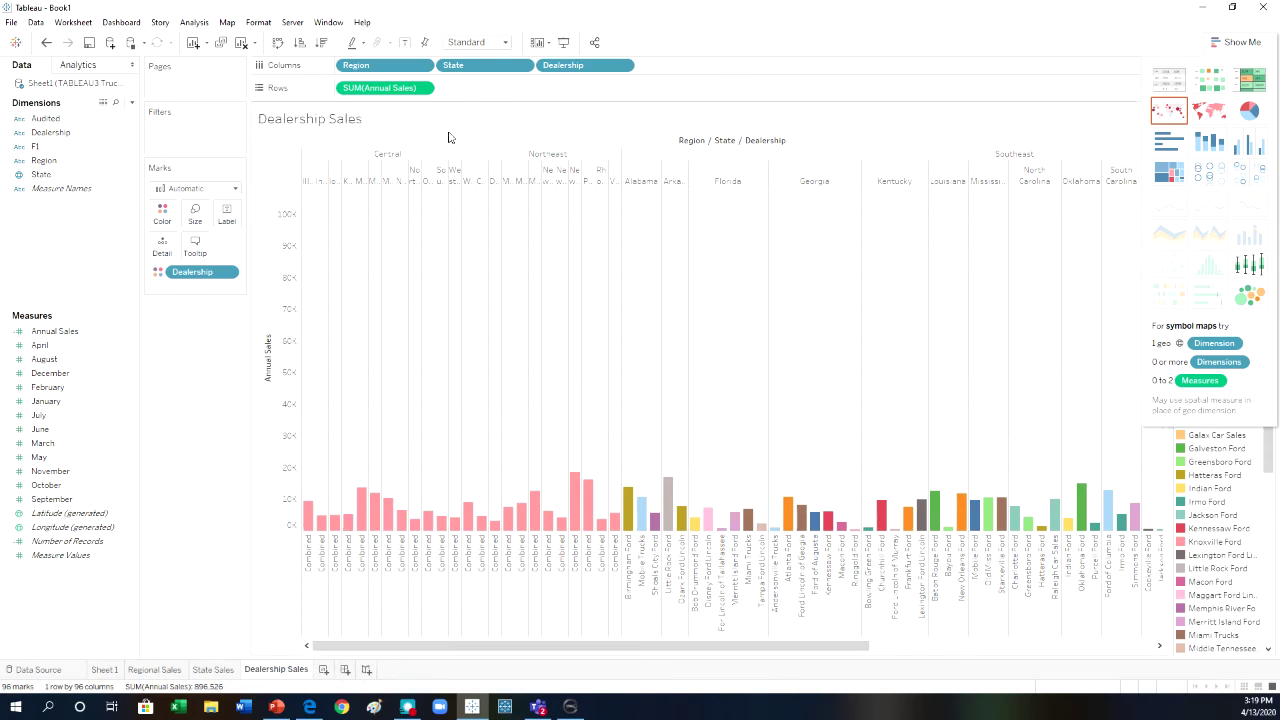
# Step: Return to the Regional Sales worksheet and examine the annual sales of each region's bar
pyautogui.click(174, 670)
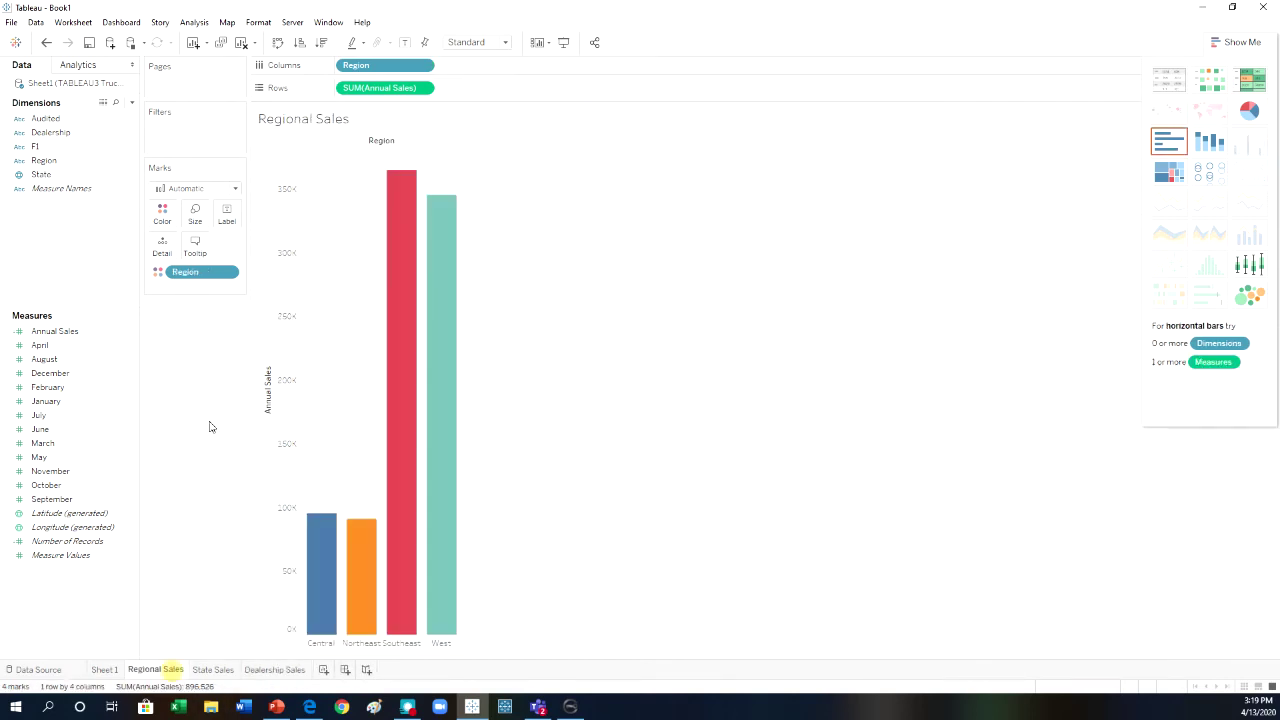
pyautogui.click(451, 291)
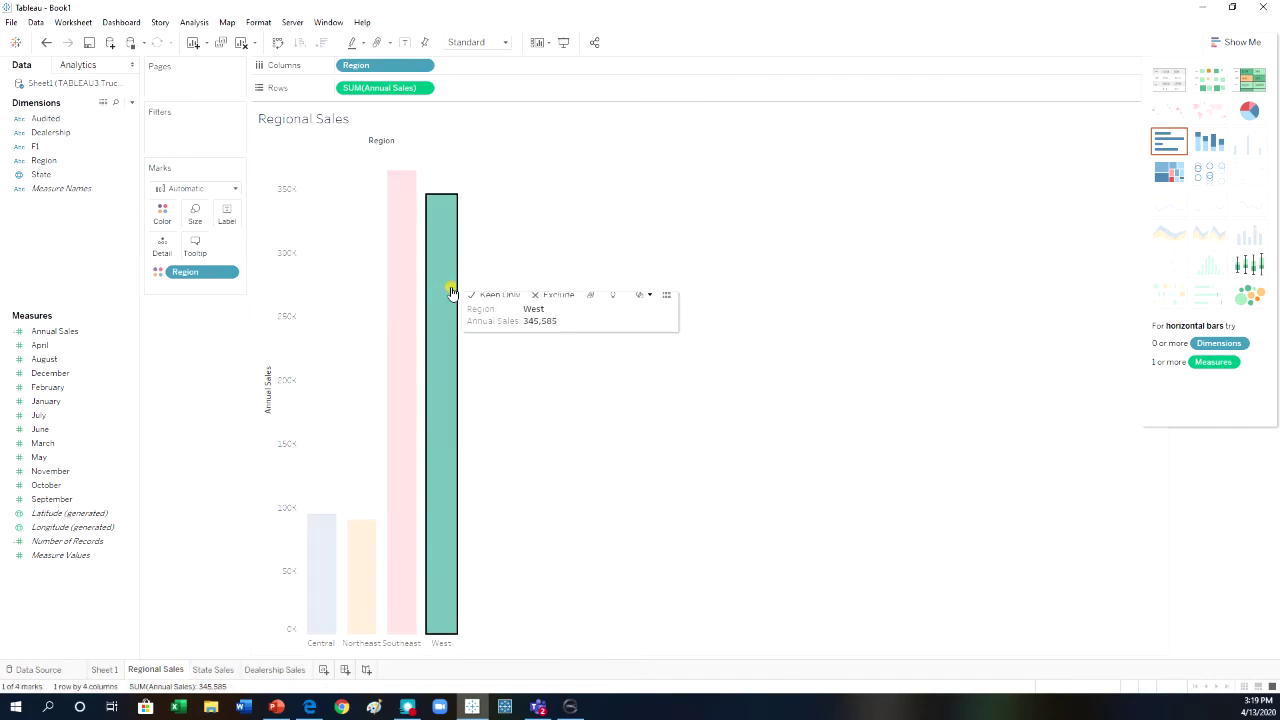
pyautogui.click(403, 303)
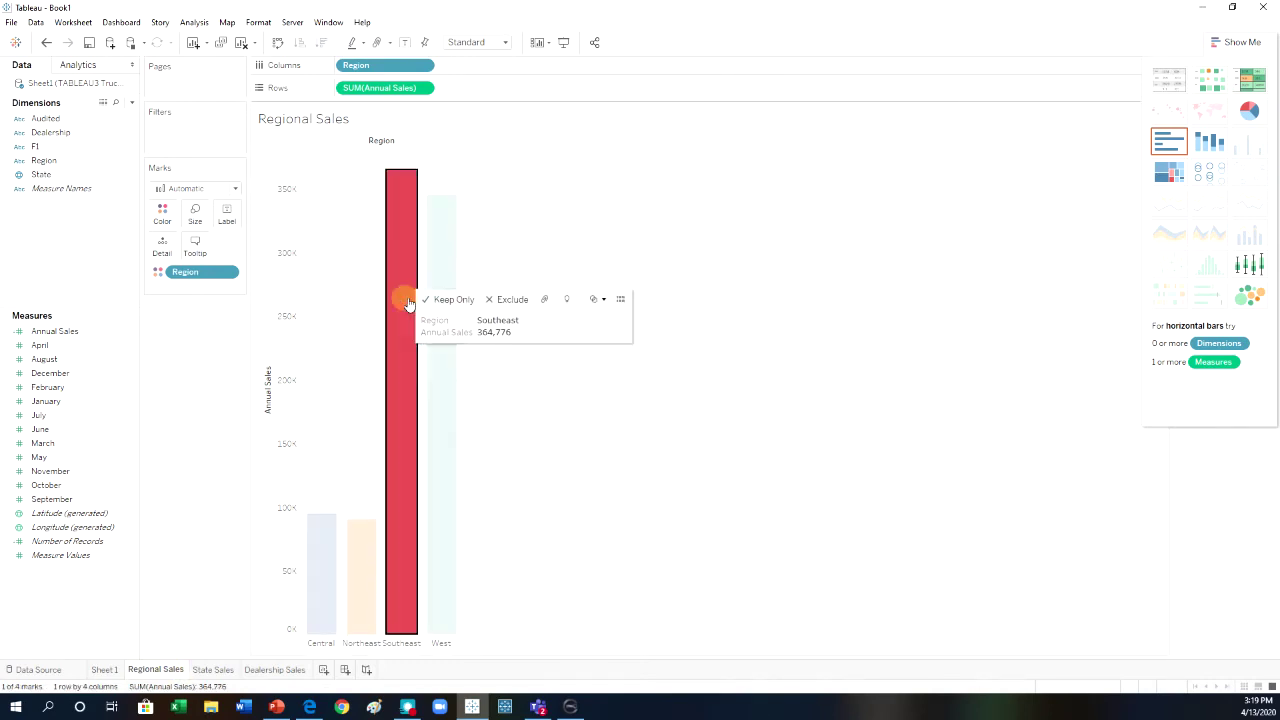
pyautogui.click(366, 550)
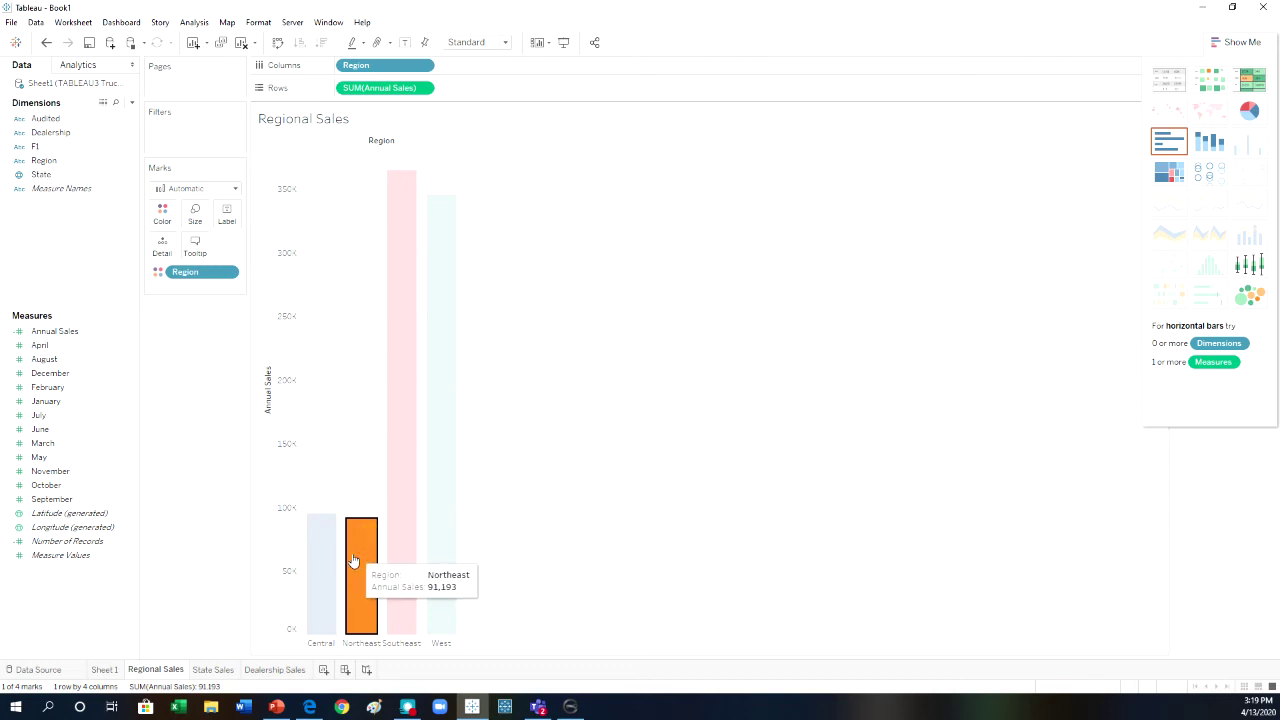
pyautogui.click(322, 551)
pyautogui.click(361, 545)
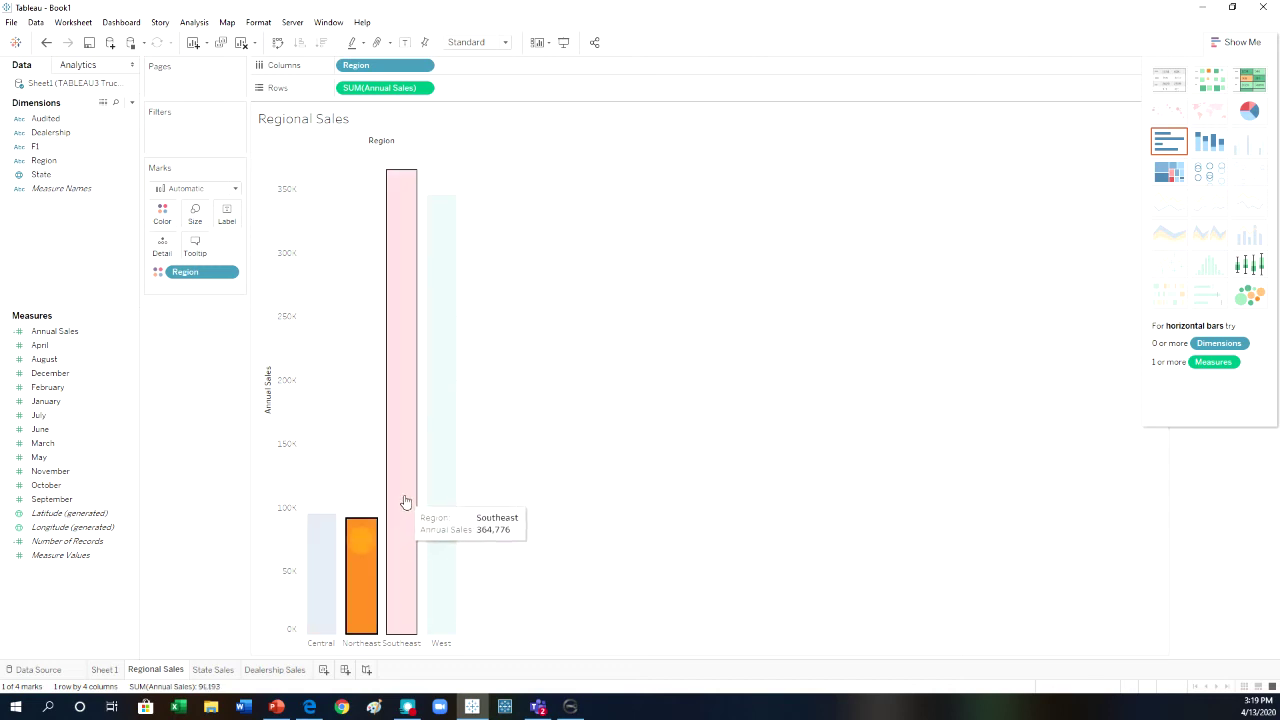
pyautogui.click(410, 498)
pyautogui.click(437, 440)
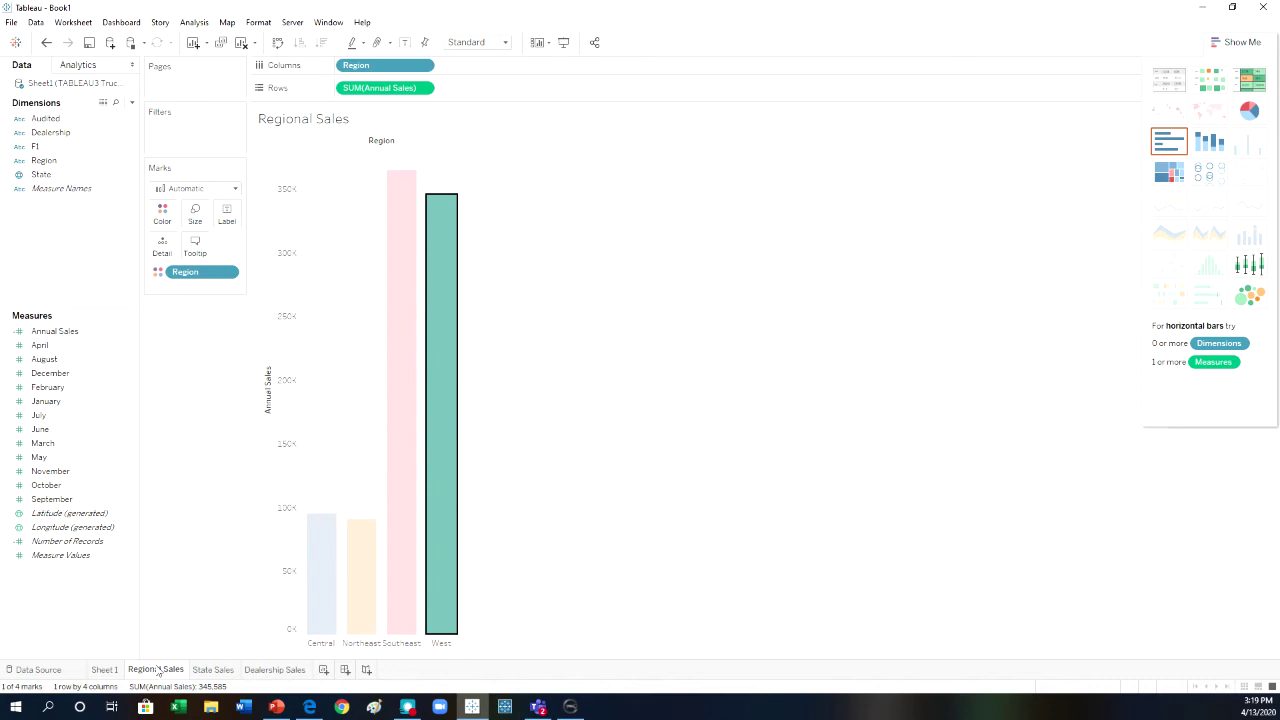
# Step: Add a filter action with Regional Sales as the only source sheet and State Sales as the target sheet
pyautogui.click(77, 23)
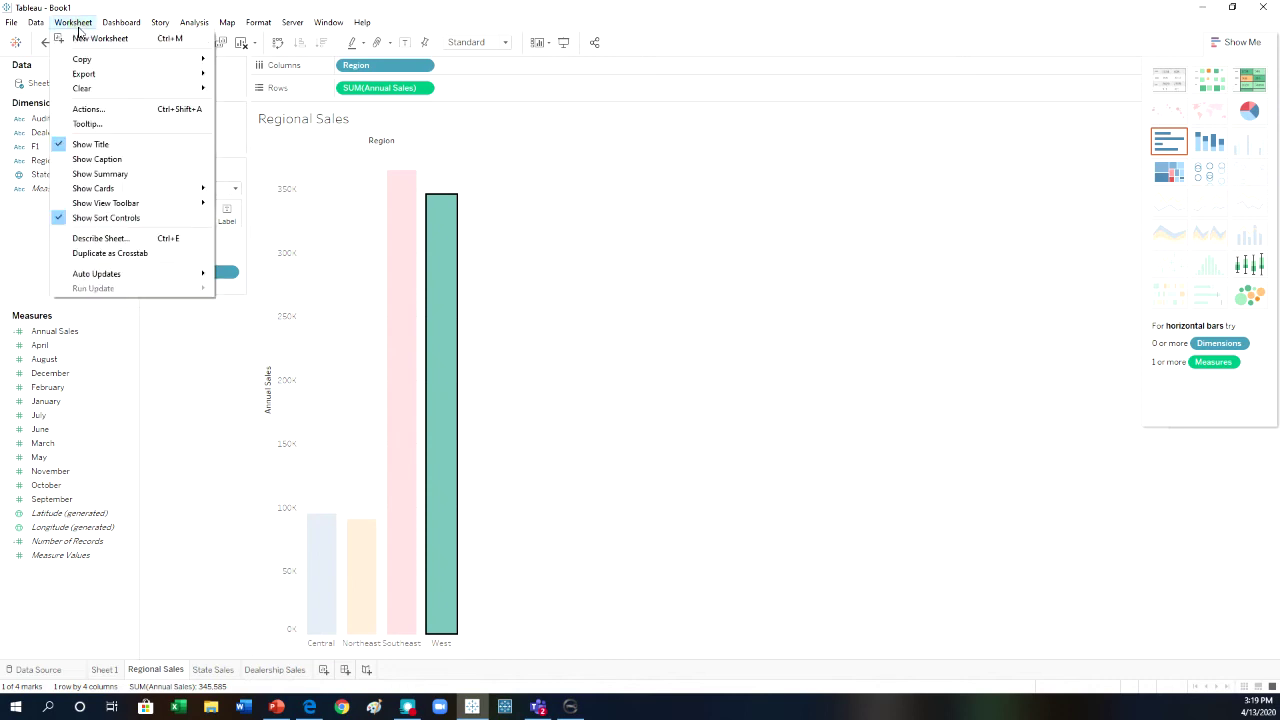
pyautogui.click(88, 109)
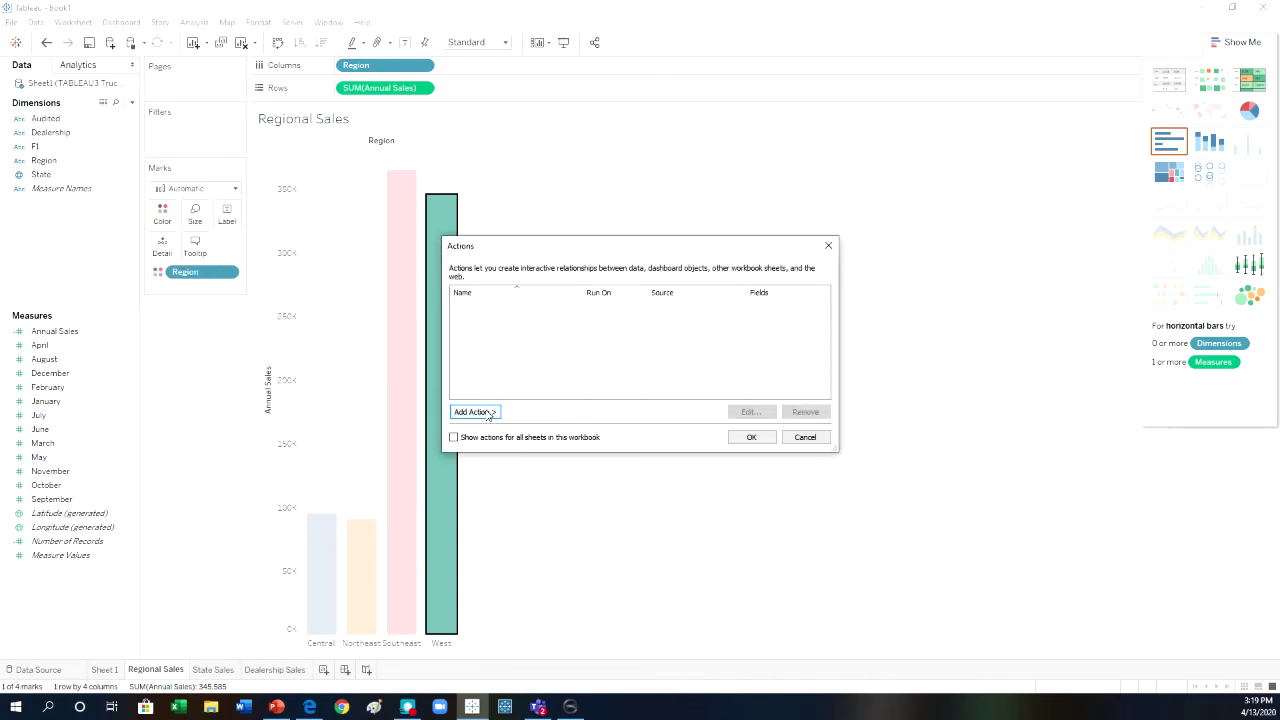
pyautogui.click(489, 413)
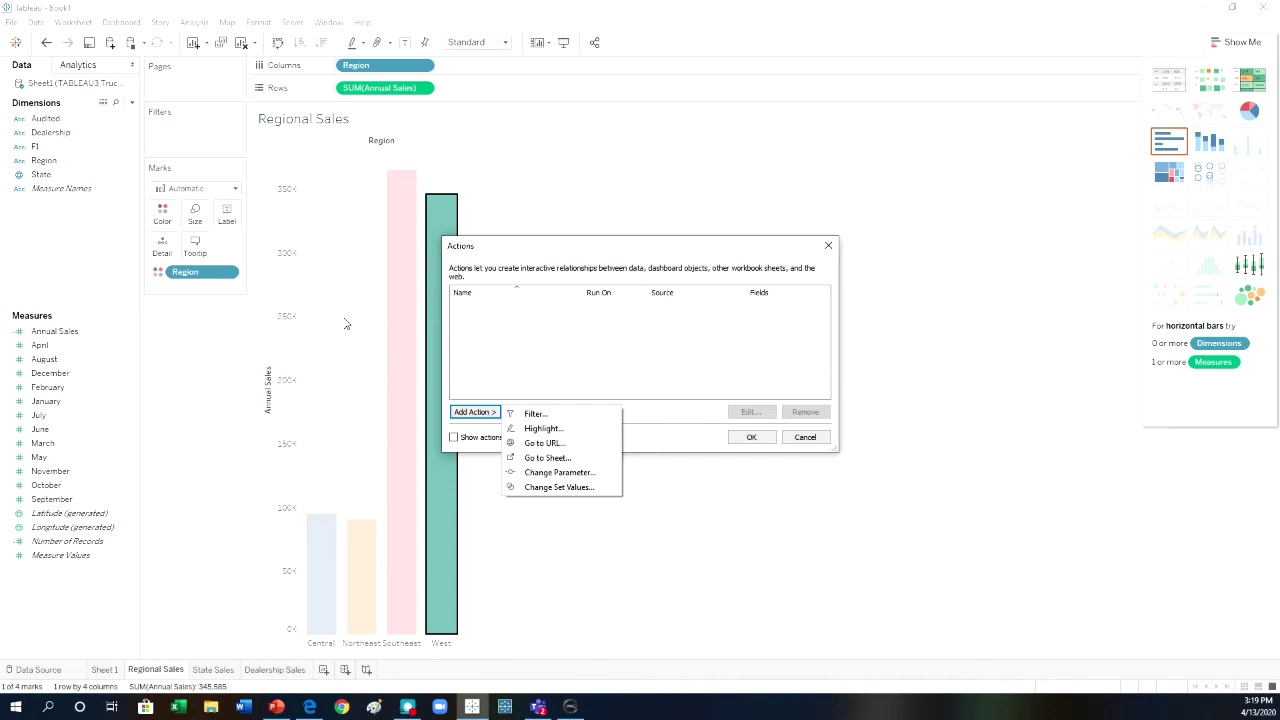
pyautogui.click(533, 413)
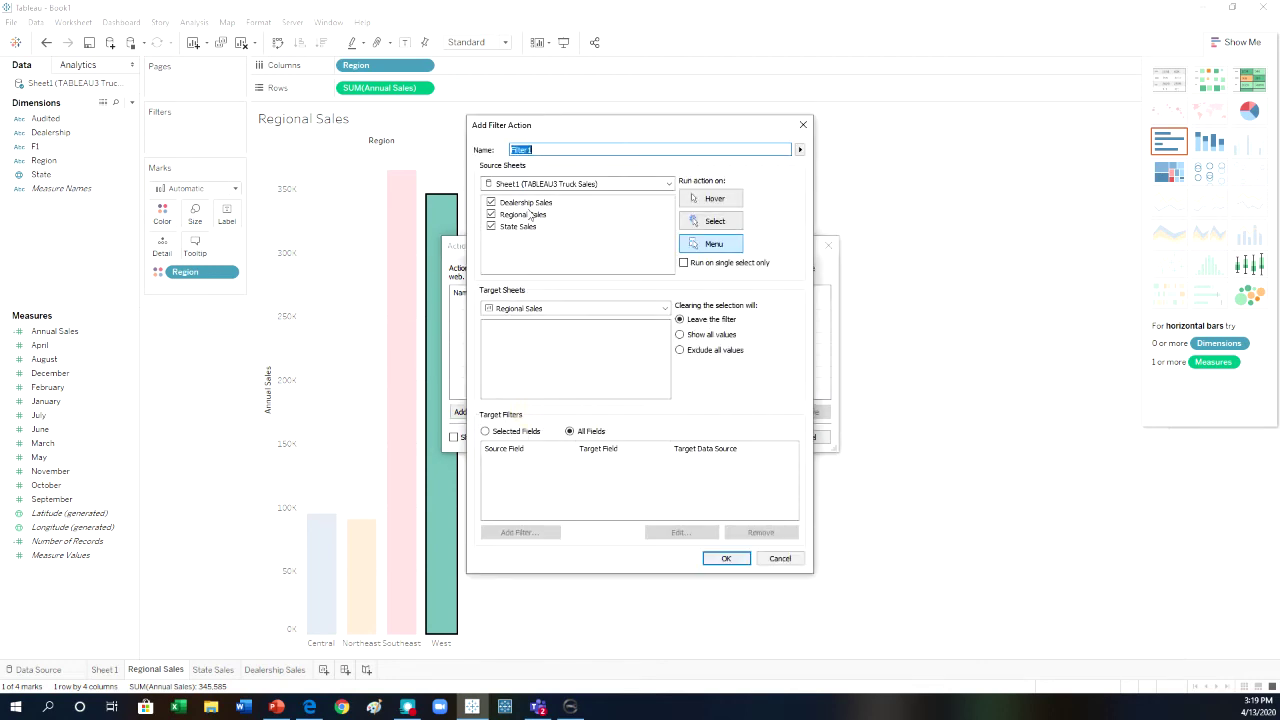
pyautogui.click(492, 227)
pyautogui.click(491, 202)
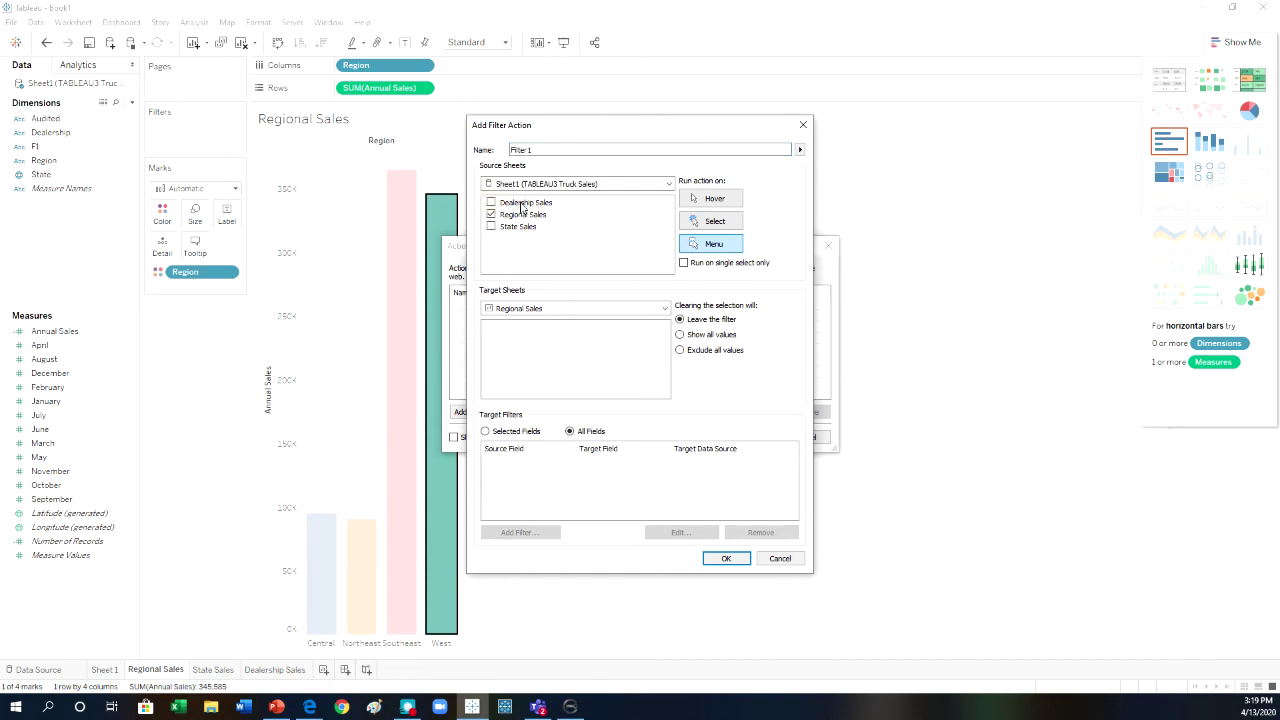
pyautogui.click(560, 310)
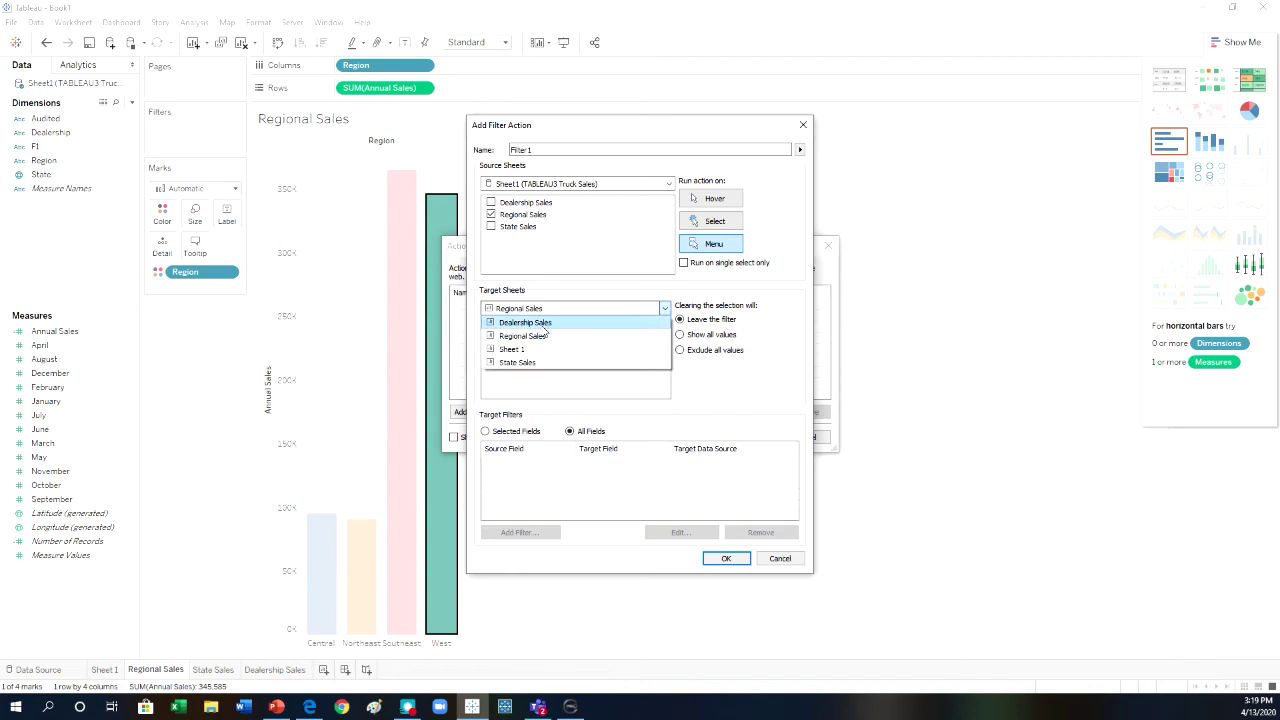
pyautogui.click(535, 363)
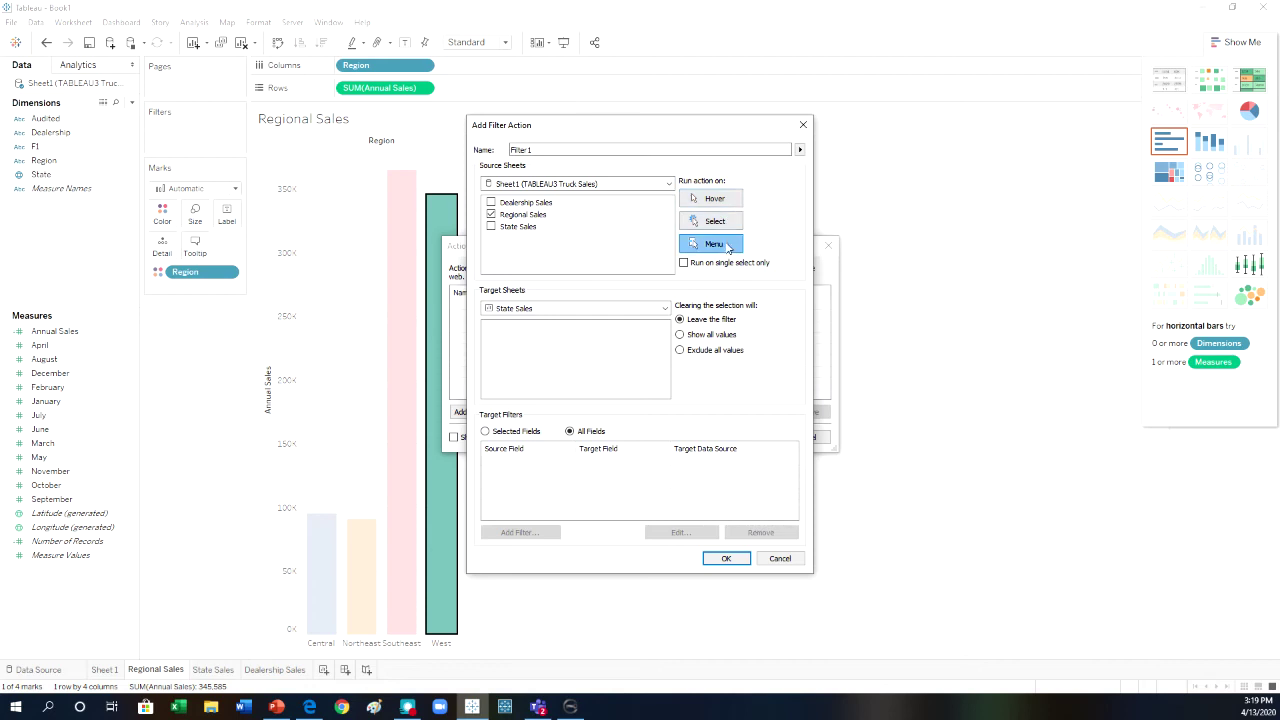
pyautogui.click(726, 560)
pyautogui.click(750, 437)
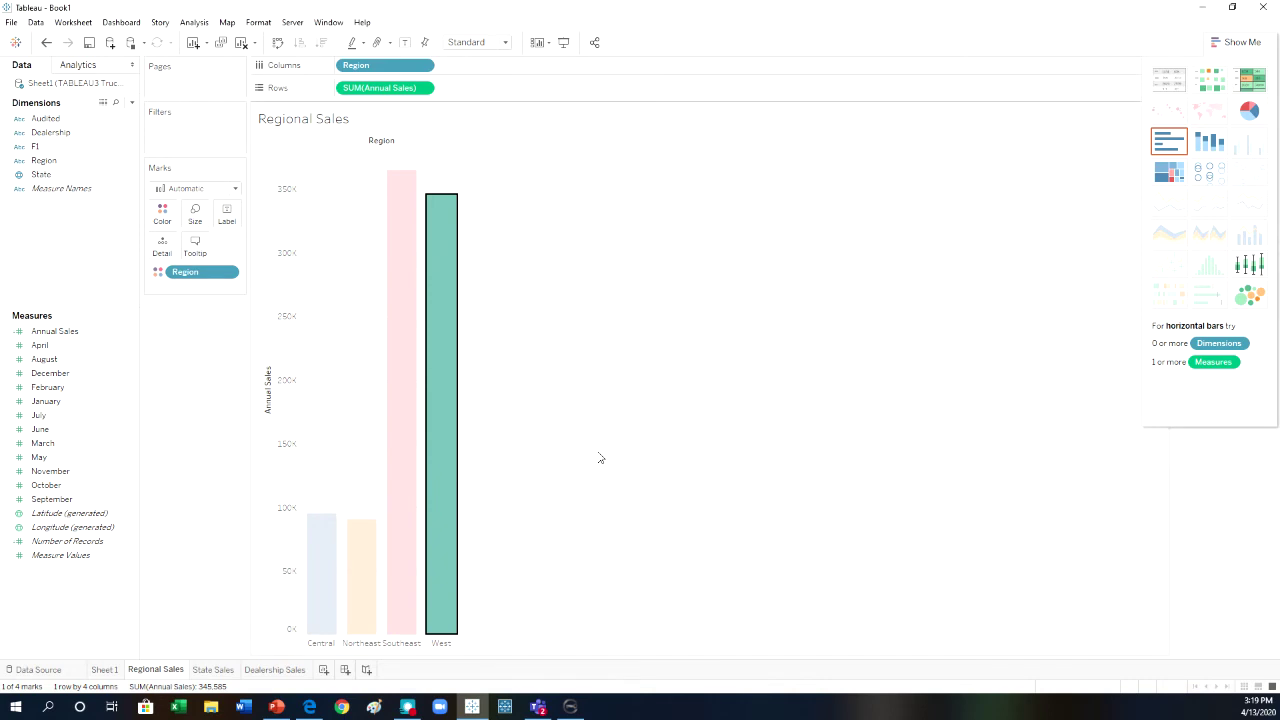
# Step: Test the filter action by selecting the Central bar in the Regional Sales chart, and clear the selection
pyautogui.click(199, 442)
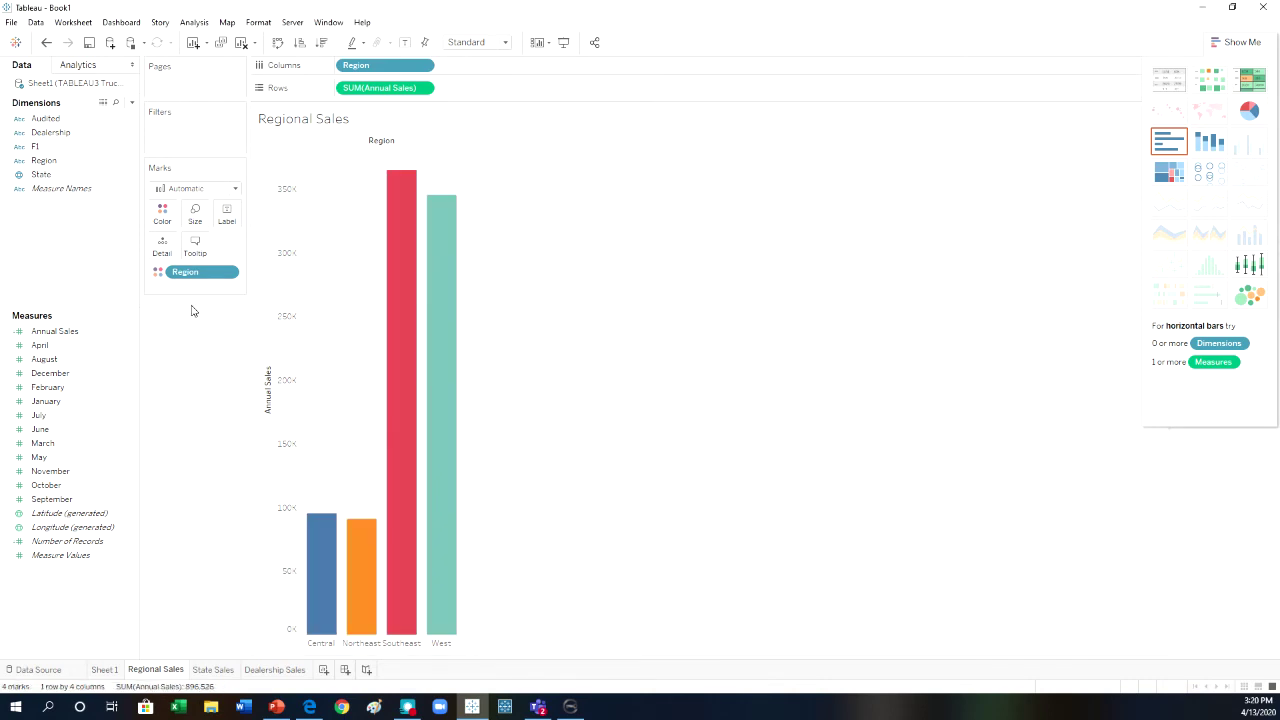
pyautogui.moveTo(448, 403)
pyautogui.moveTo(322, 554)
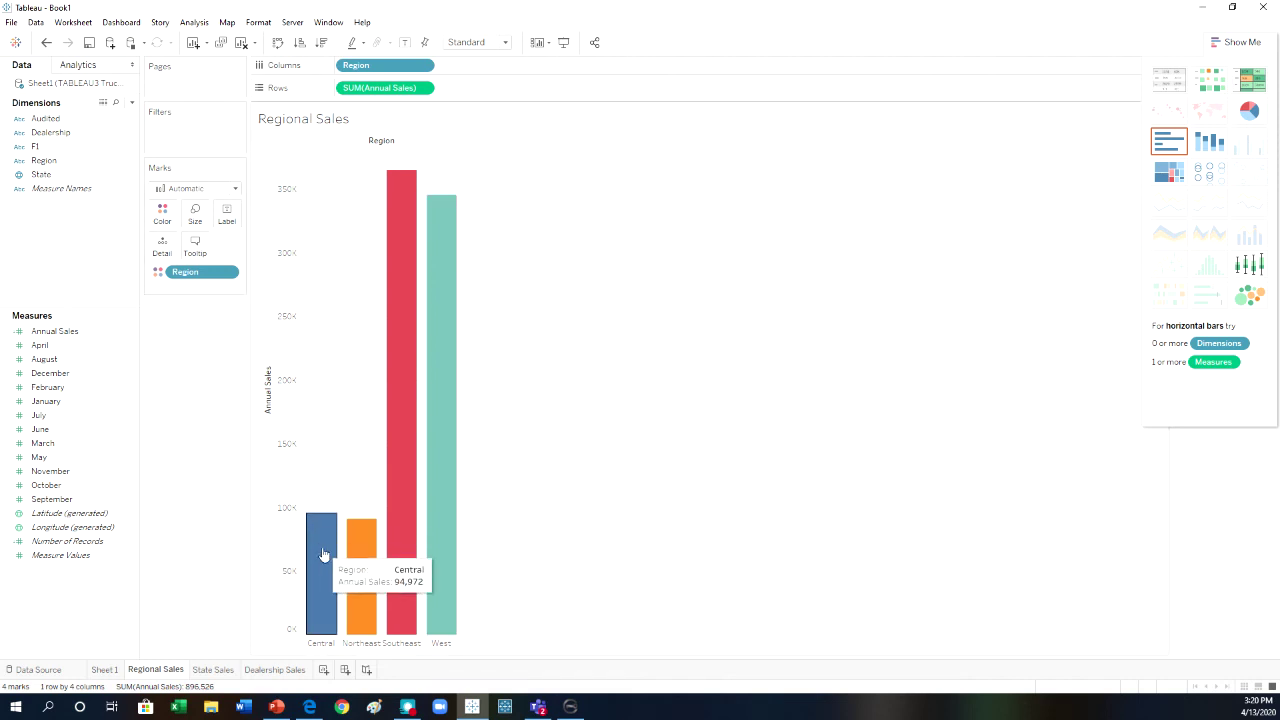
pyautogui.click(322, 554)
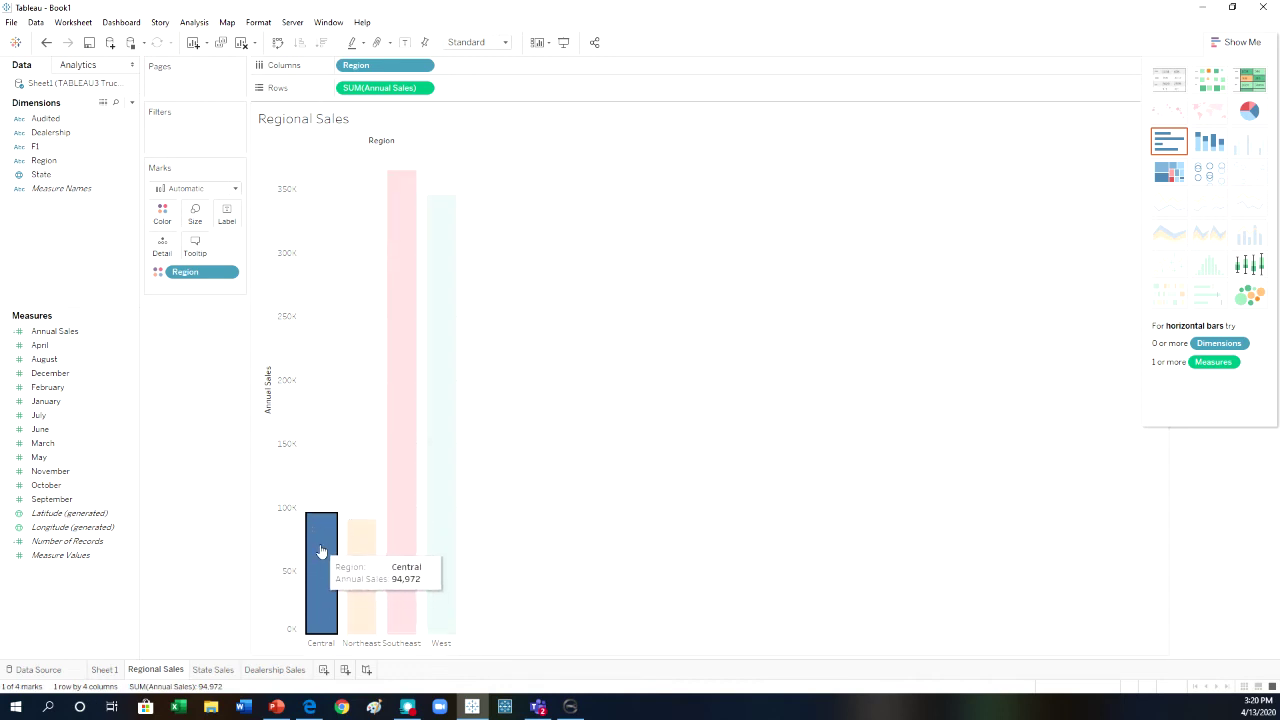
pyautogui.click(168, 368)
# Step: Change the existing filter action so that it runs on Select instead of Menu
pyautogui.click(85, 24)
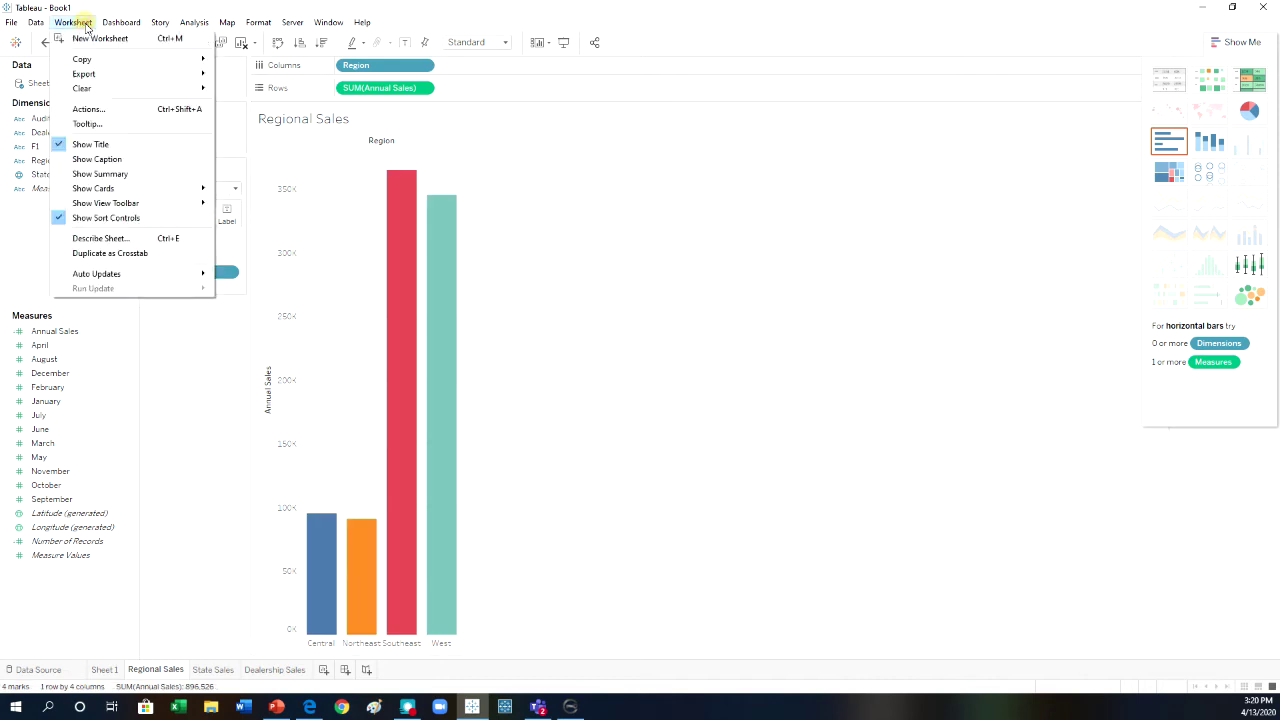
pyautogui.click(87, 110)
pyautogui.click(590, 306)
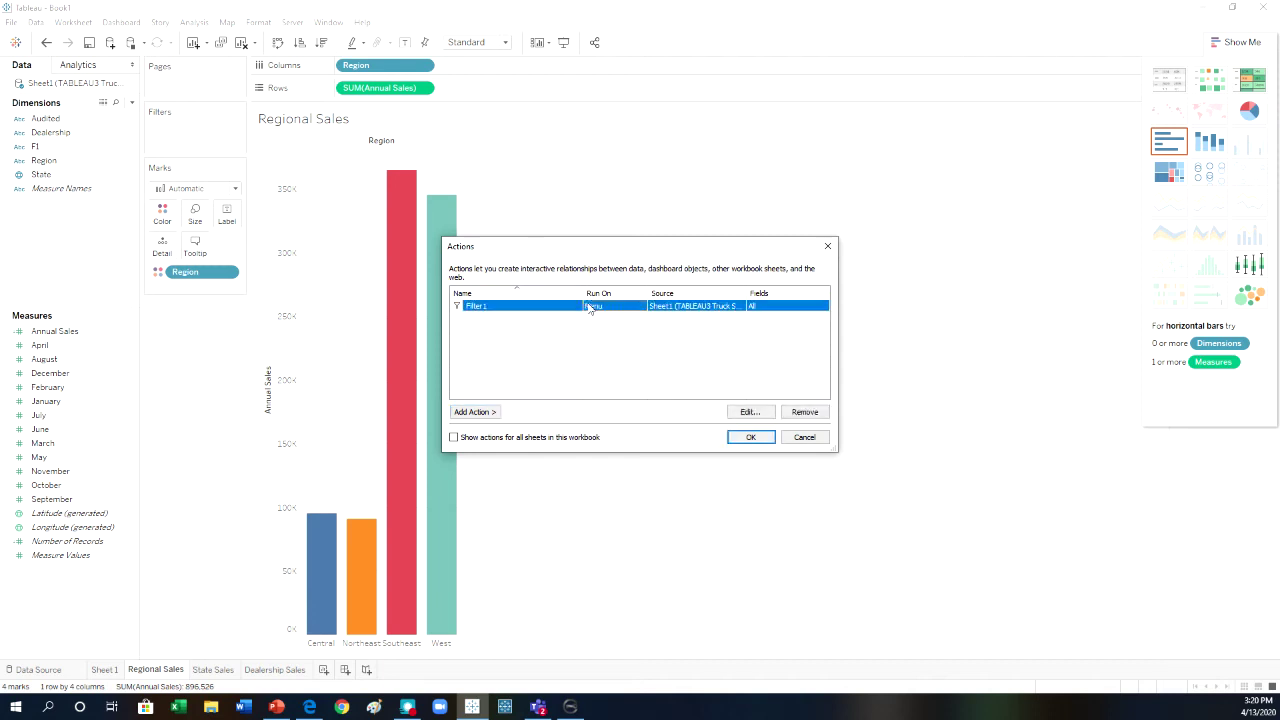
pyautogui.click(749, 412)
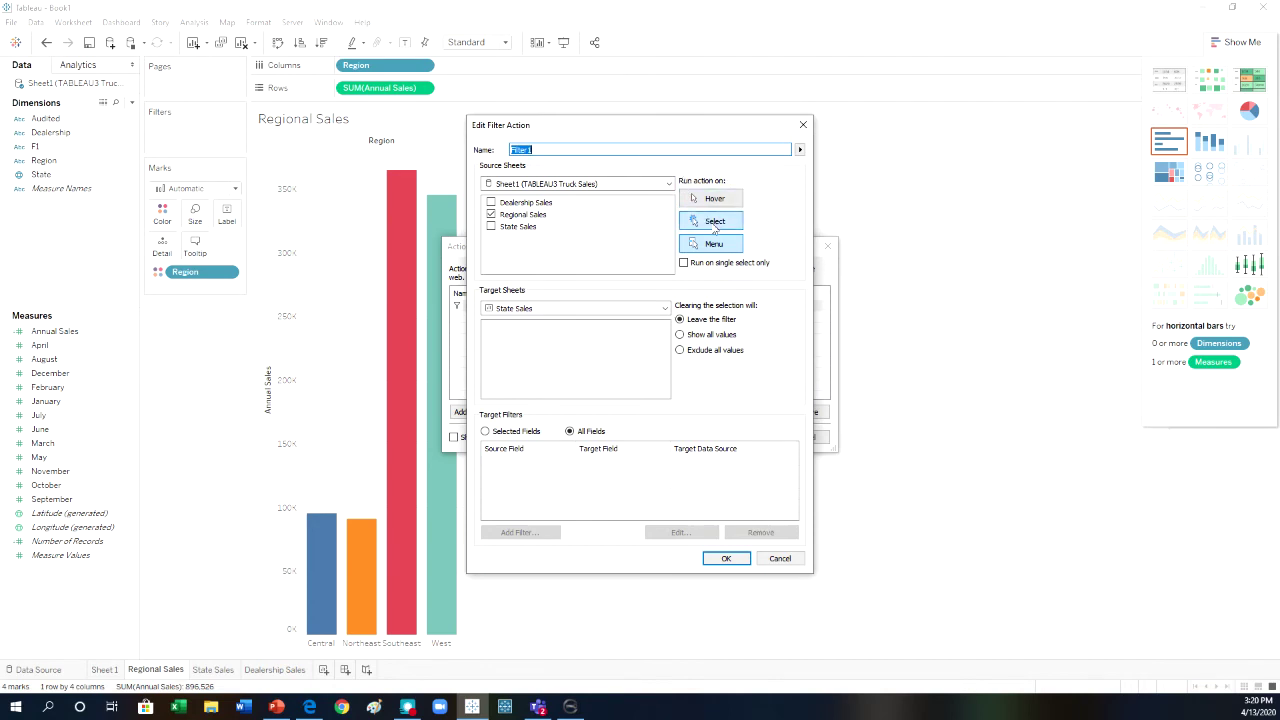
pyautogui.click(714, 224)
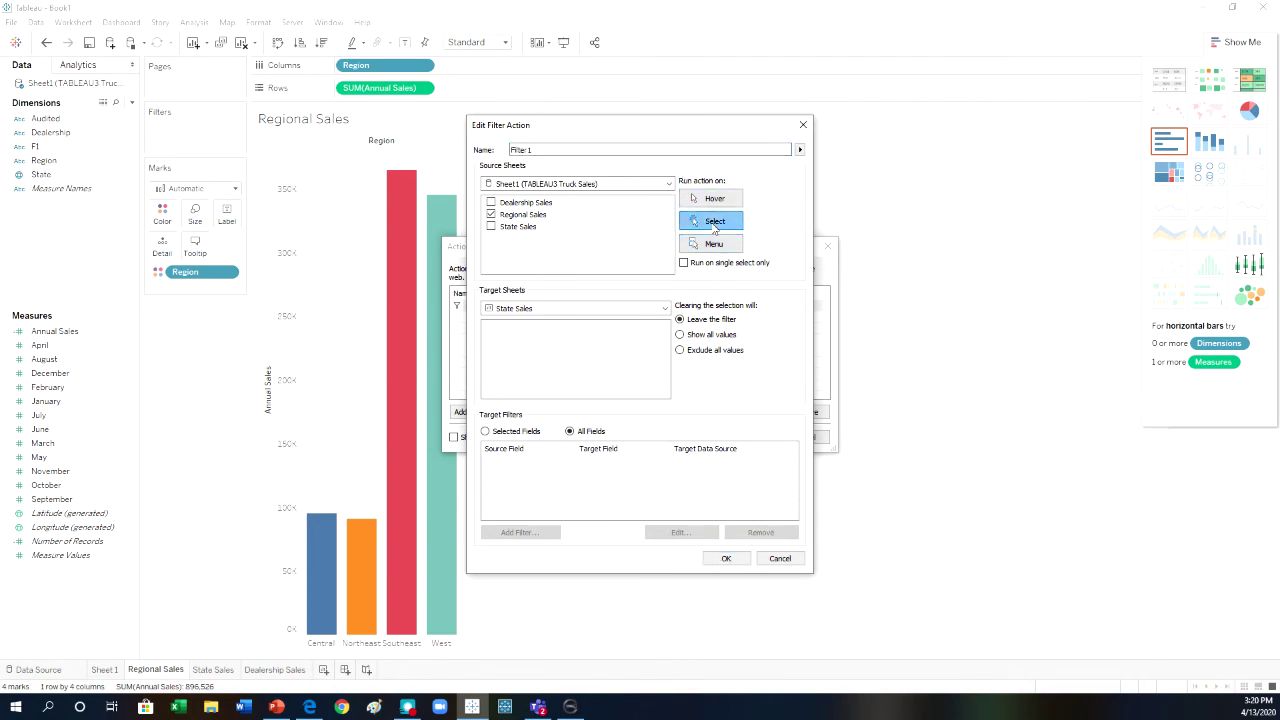
pyautogui.click(722, 560)
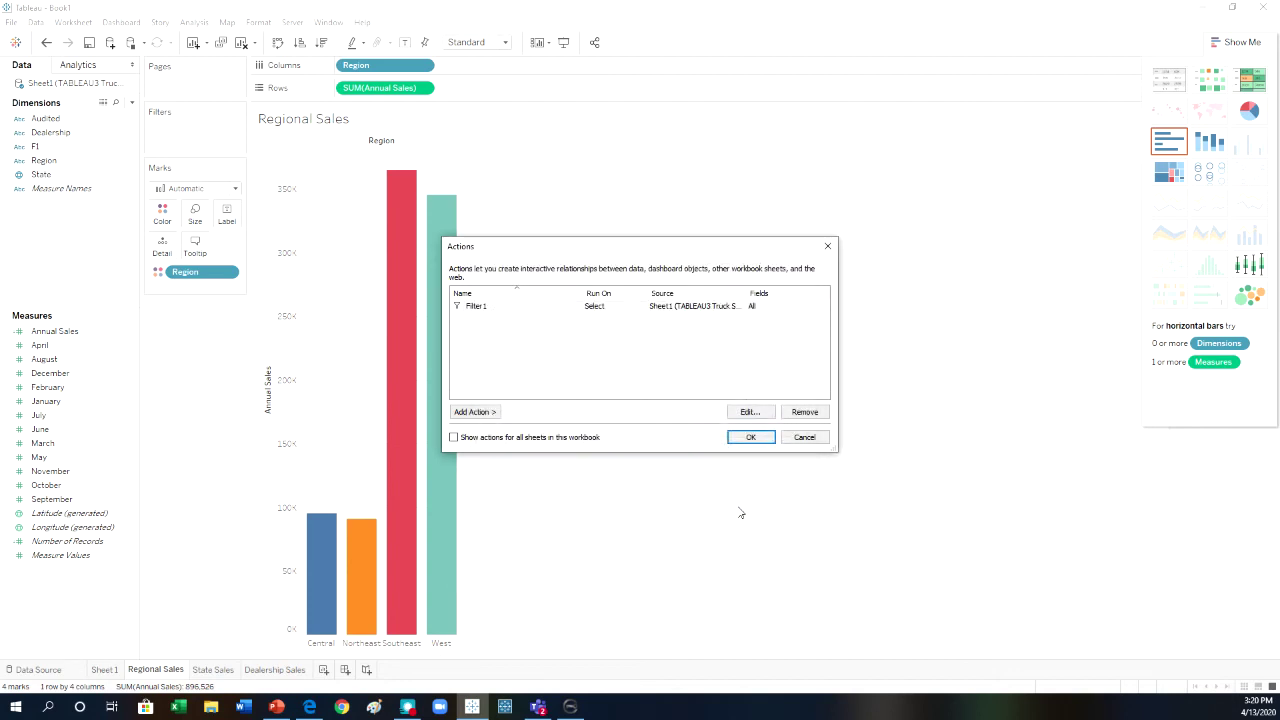
pyautogui.click(750, 438)
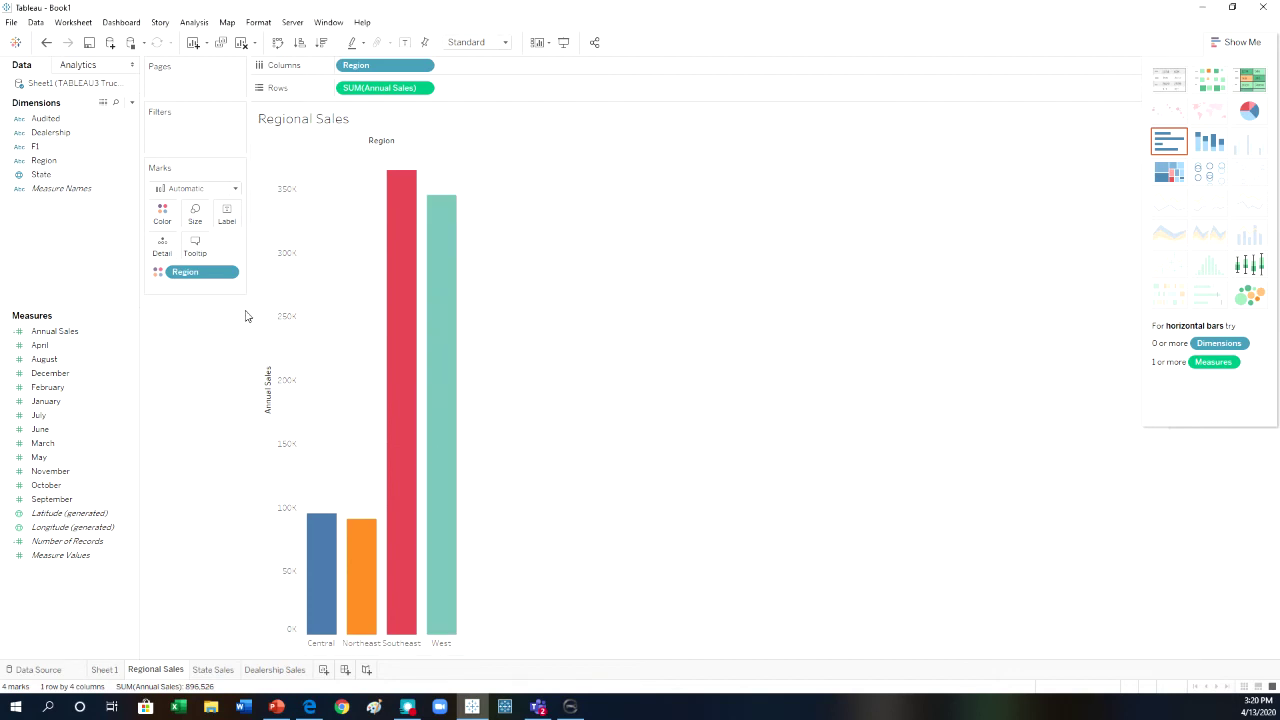
# Step: Test the filter from the Central, Northeast and Southeast bars of Regional Sales, and check Tennessee's bar among the Southeast states
pyautogui.click(319, 545)
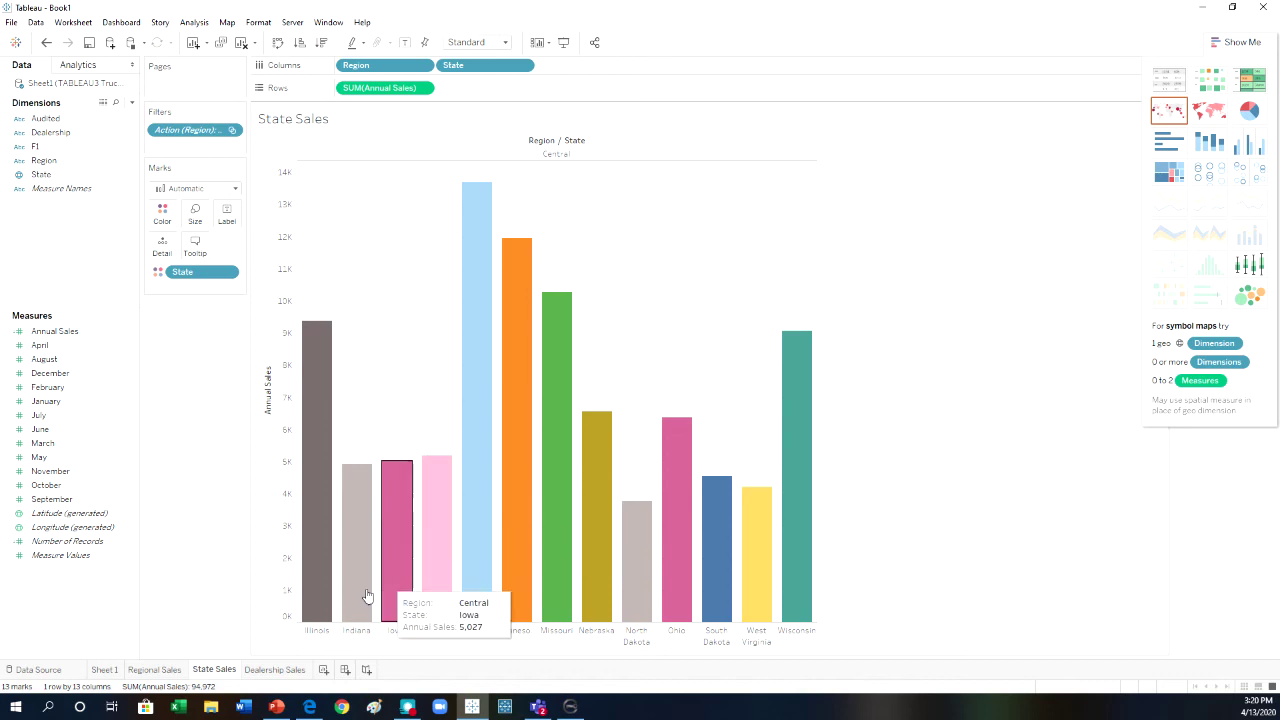
pyautogui.click(156, 669)
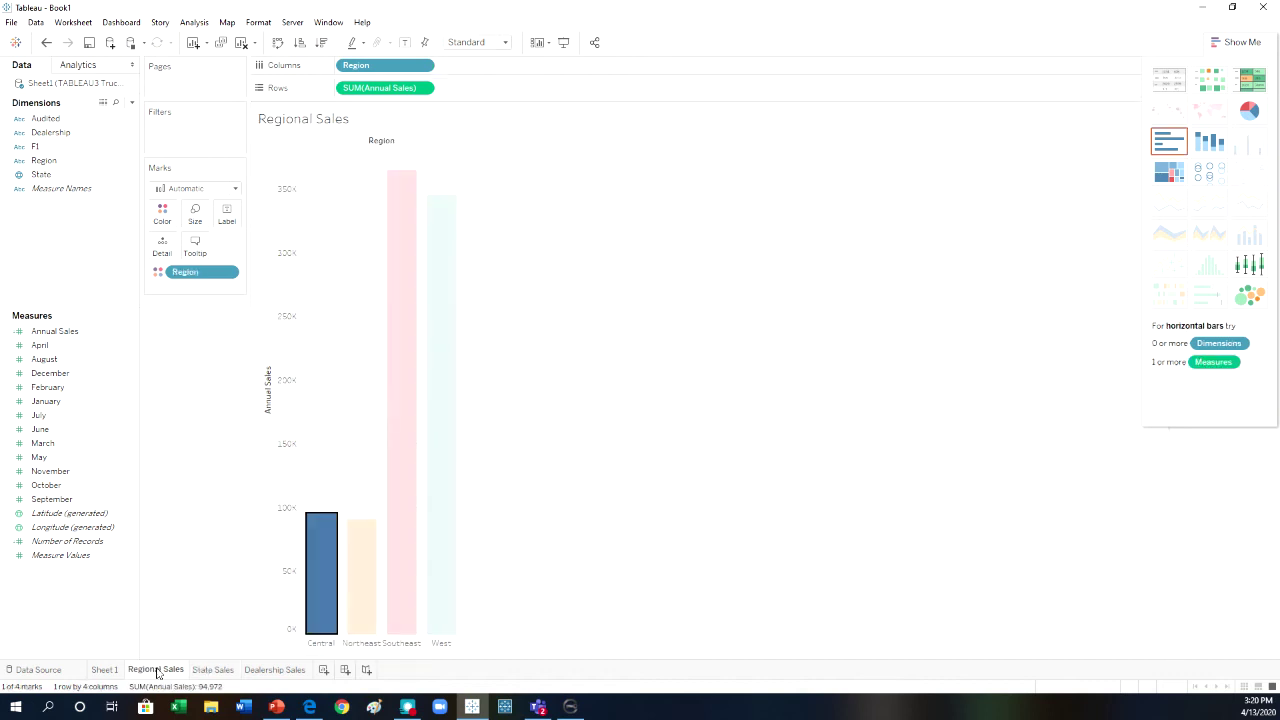
pyautogui.click(360, 537)
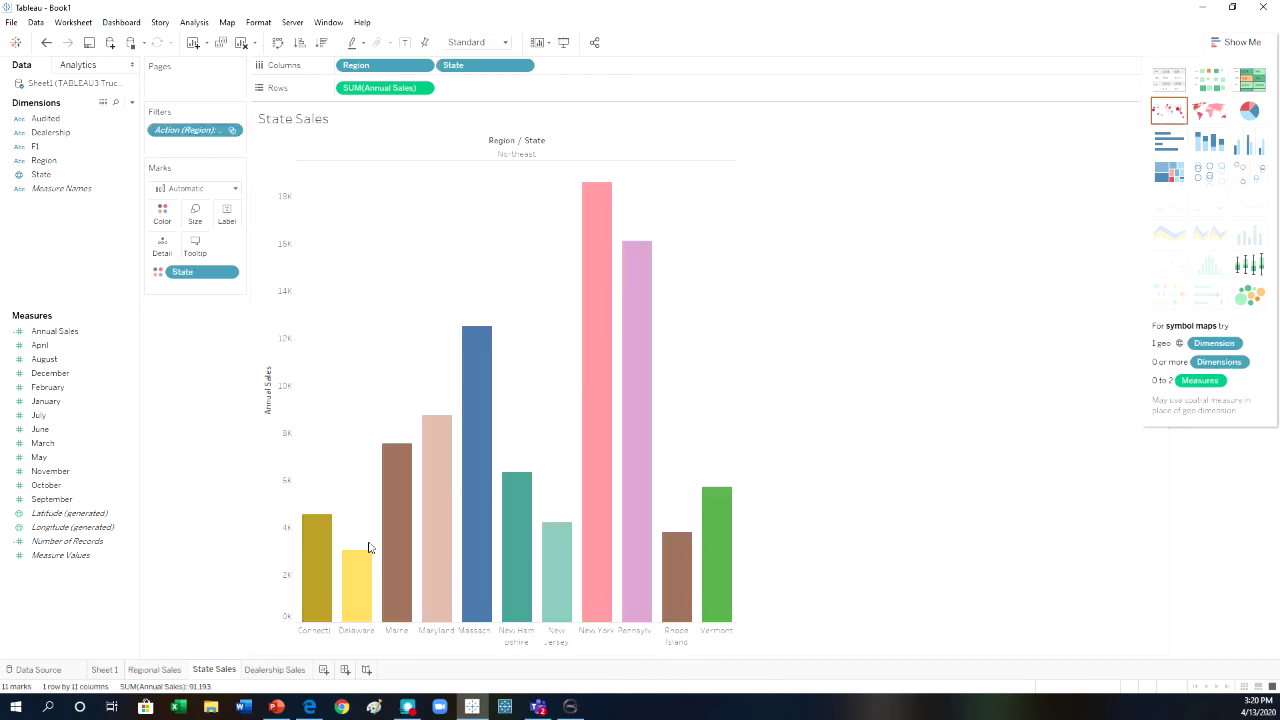
pyautogui.click(150, 669)
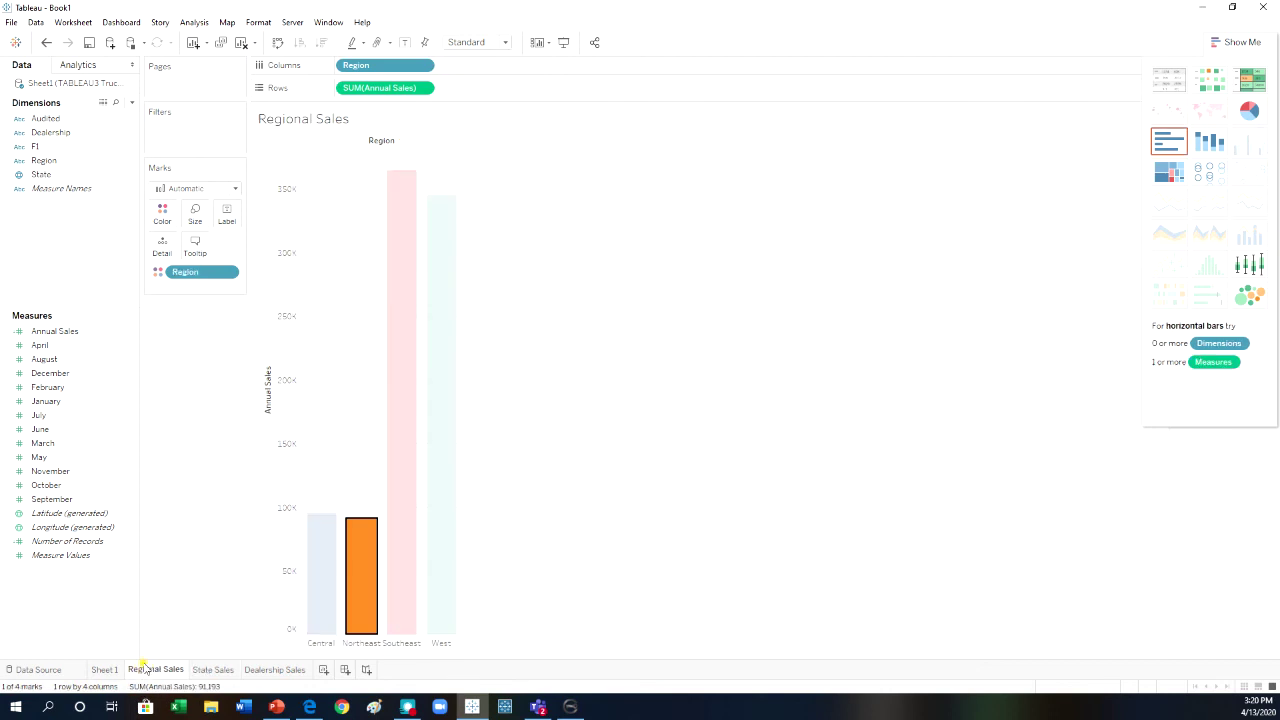
pyautogui.click(392, 530)
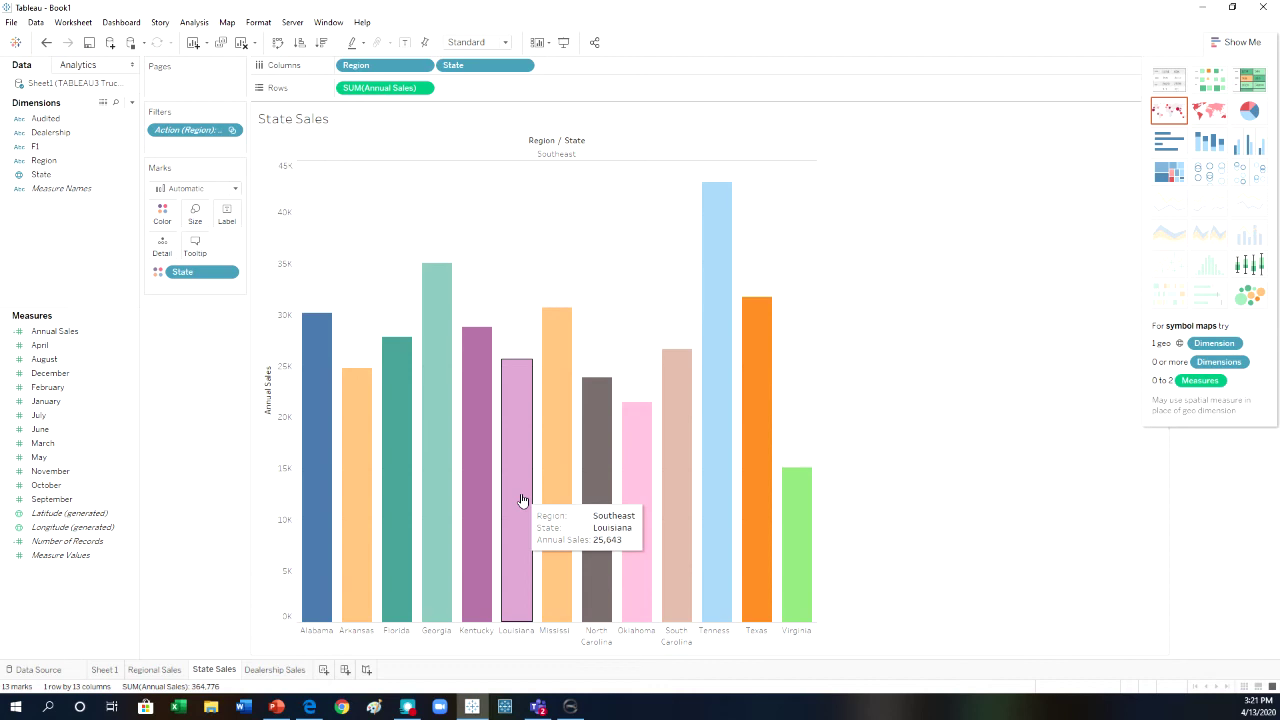
pyautogui.click(723, 431)
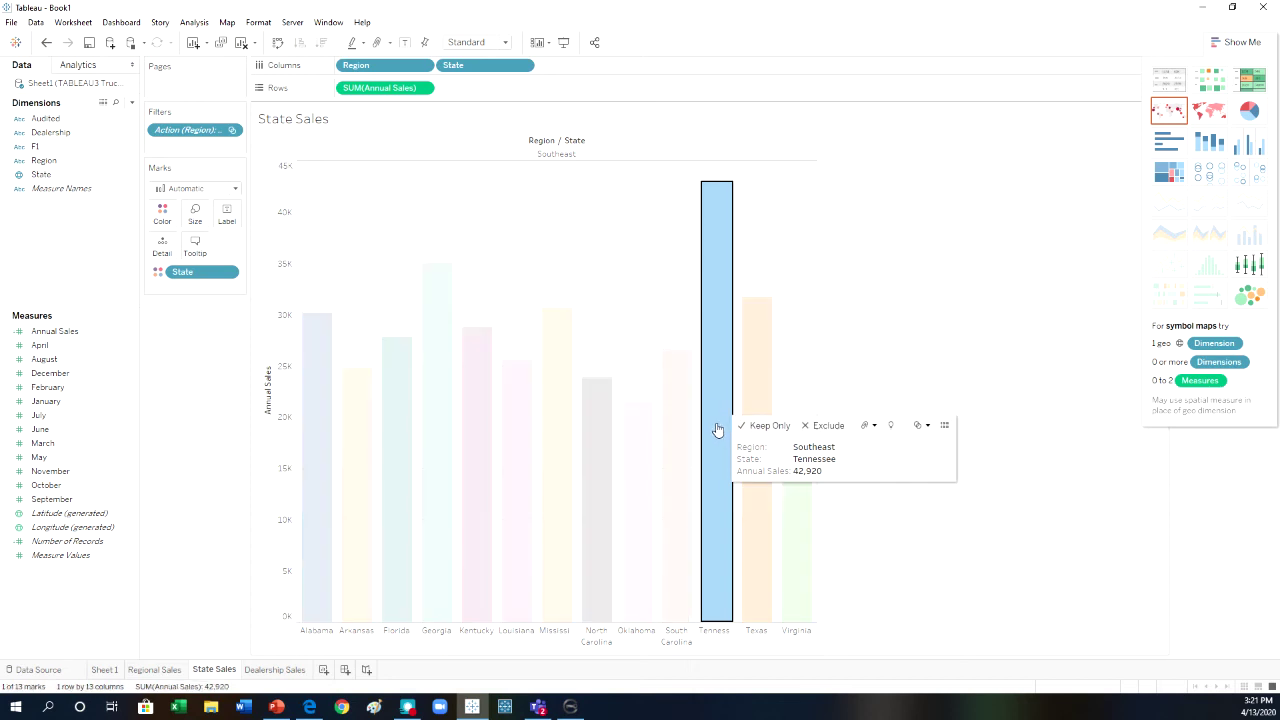
pyautogui.press('Escape')
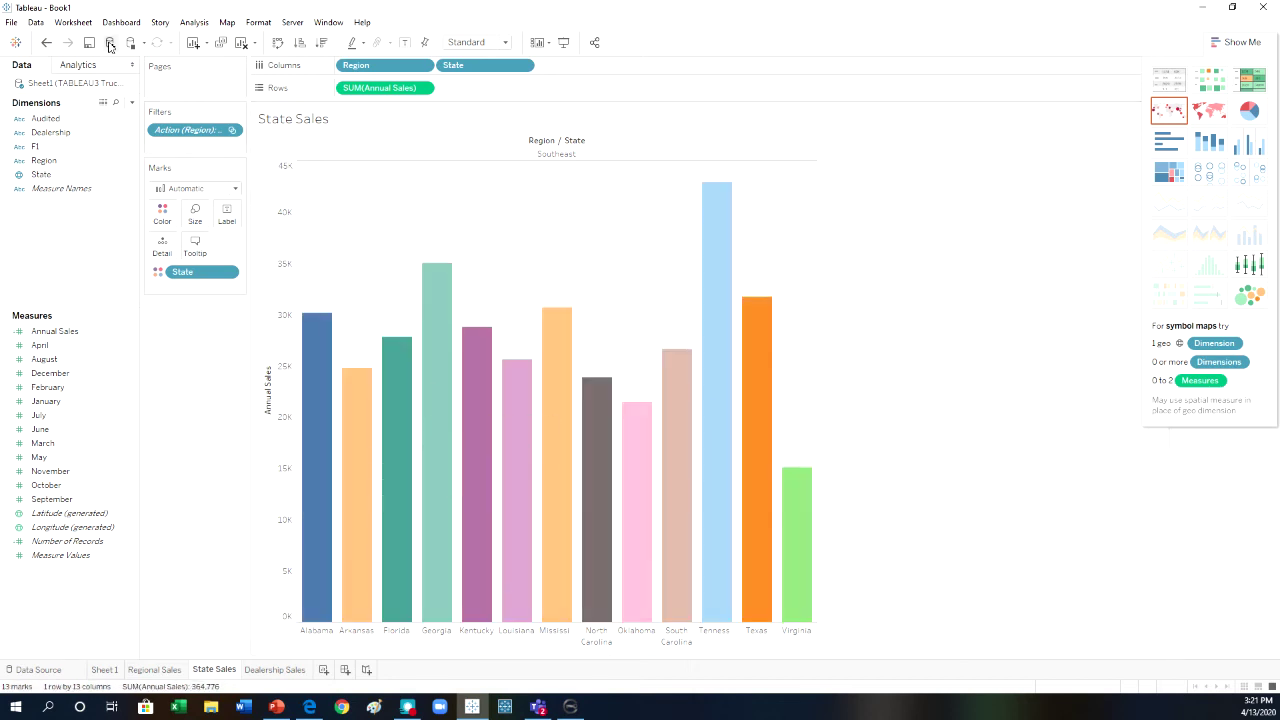
# Step: Add a filter action from State Sales to Dealership Sales that runs on Select and shows all values when the selection is cleared
pyautogui.click(73, 22)
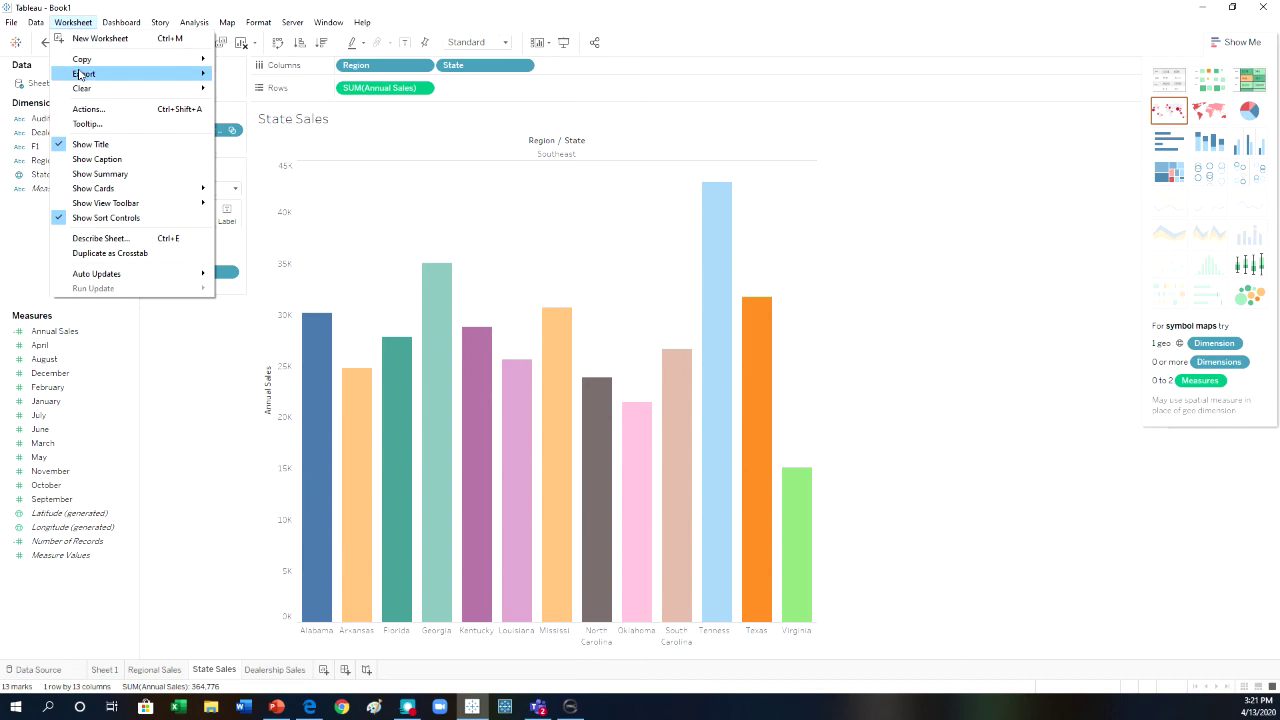
pyautogui.click(88, 110)
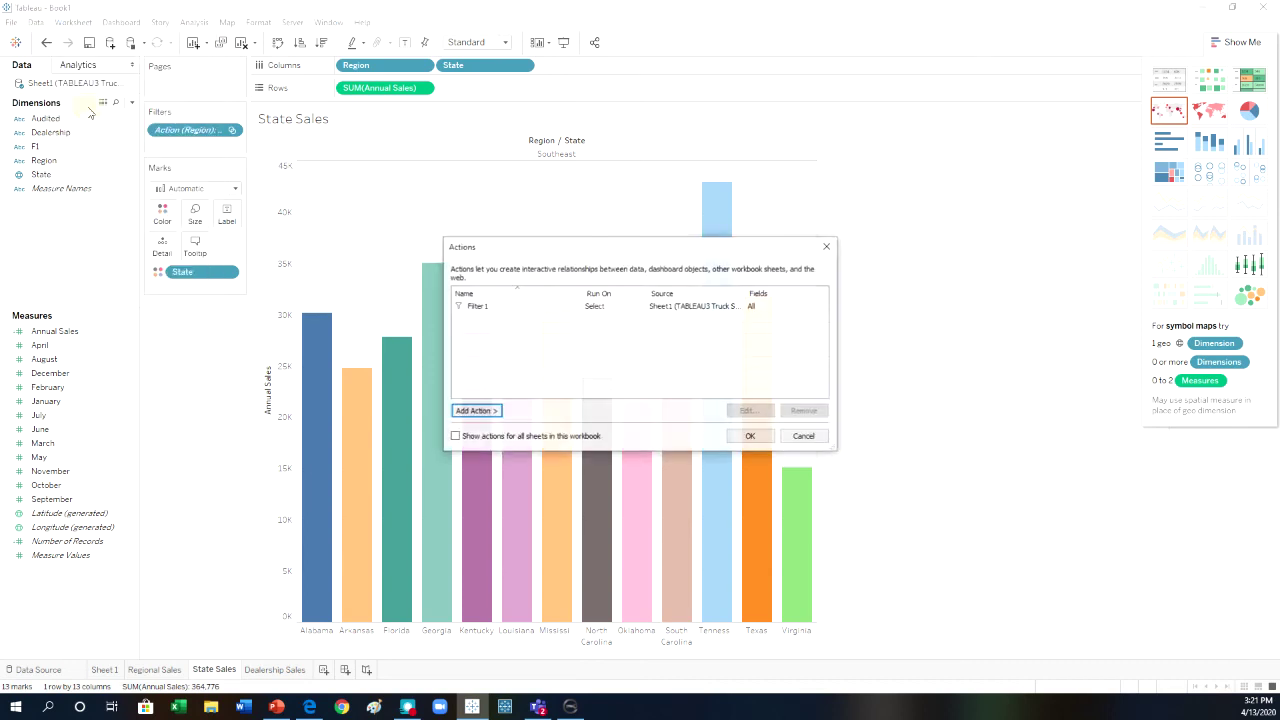
pyautogui.click(484, 413)
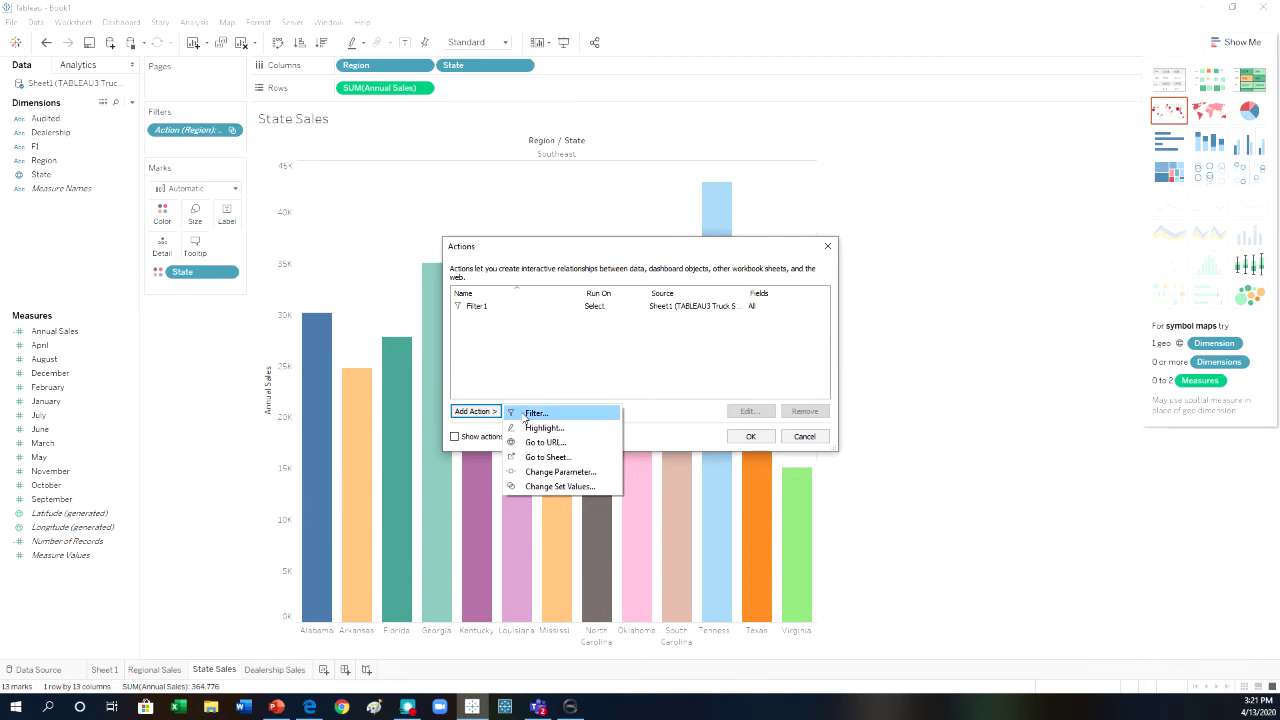
pyautogui.click(530, 413)
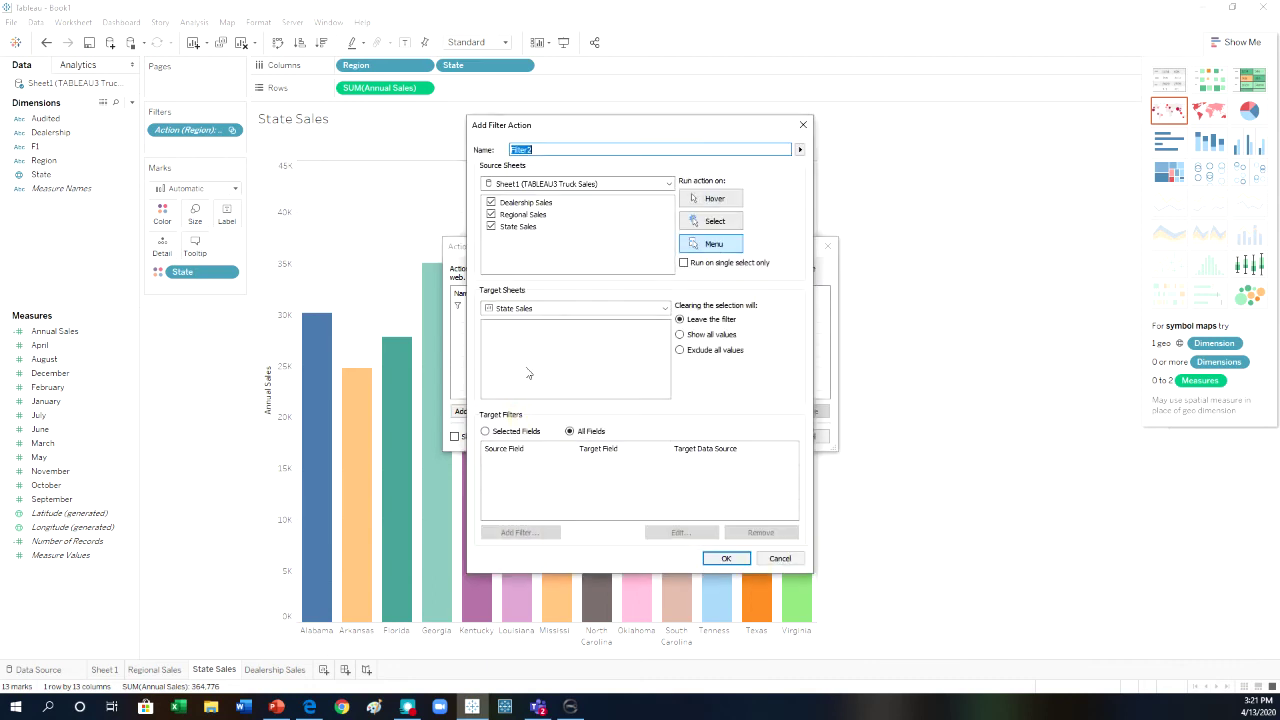
pyautogui.click(491, 214)
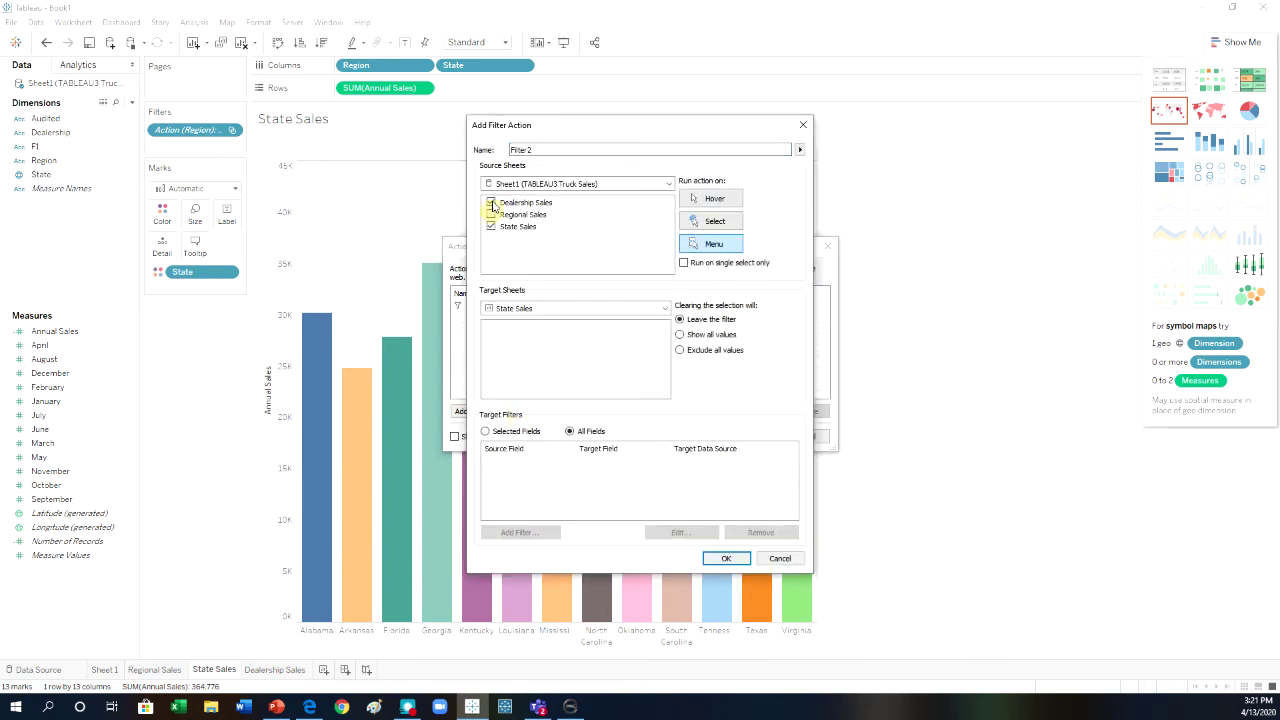
pyautogui.click(490, 202)
pyautogui.click(556, 309)
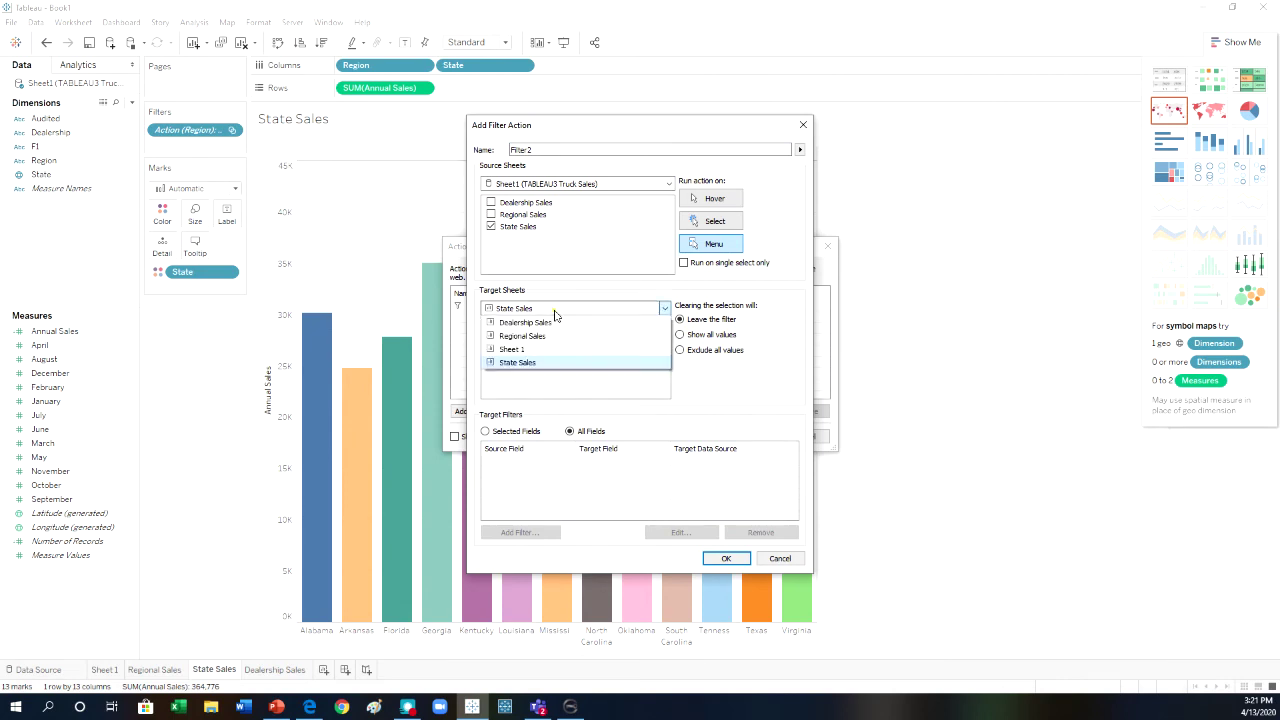
pyautogui.click(555, 322)
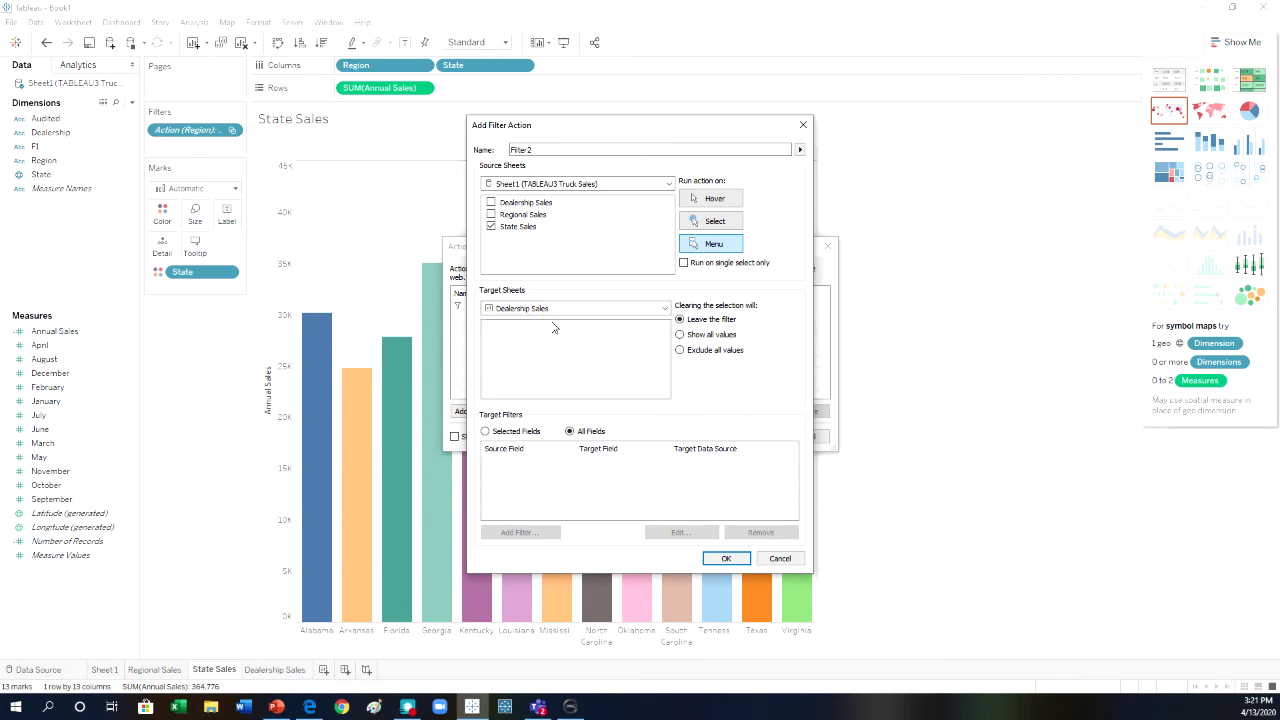
pyautogui.click(712, 221)
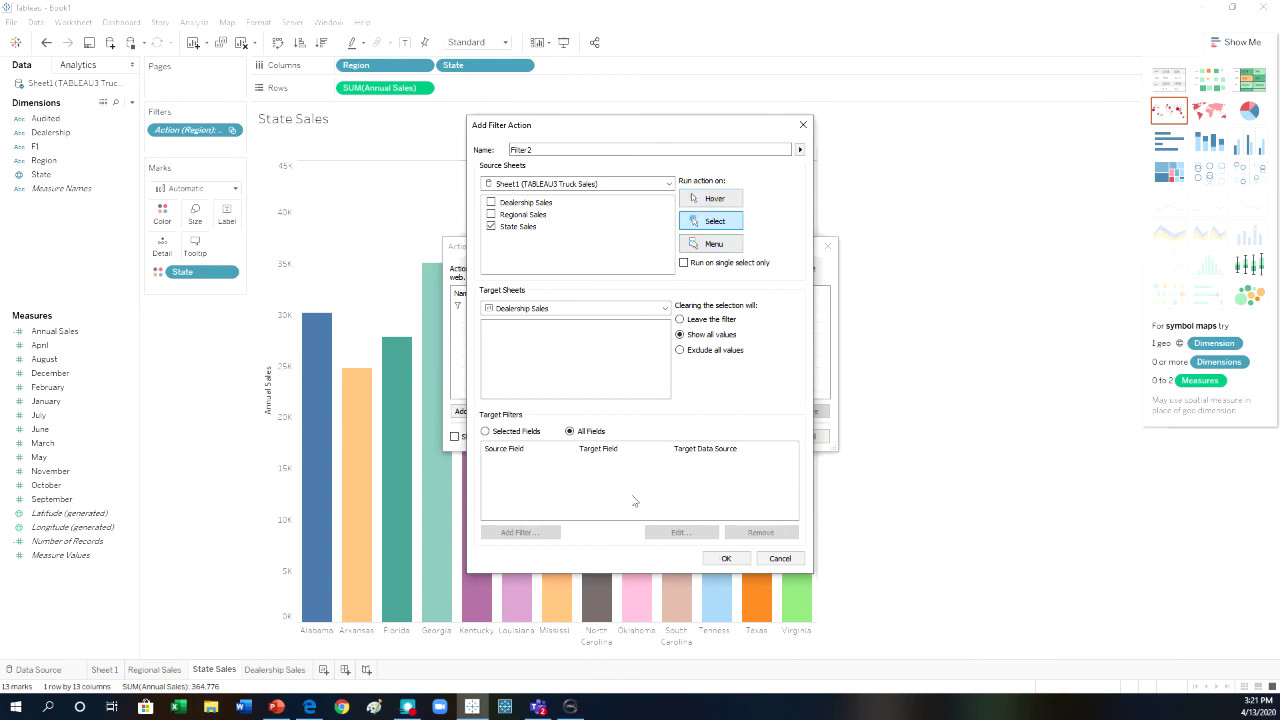
pyautogui.click(724, 559)
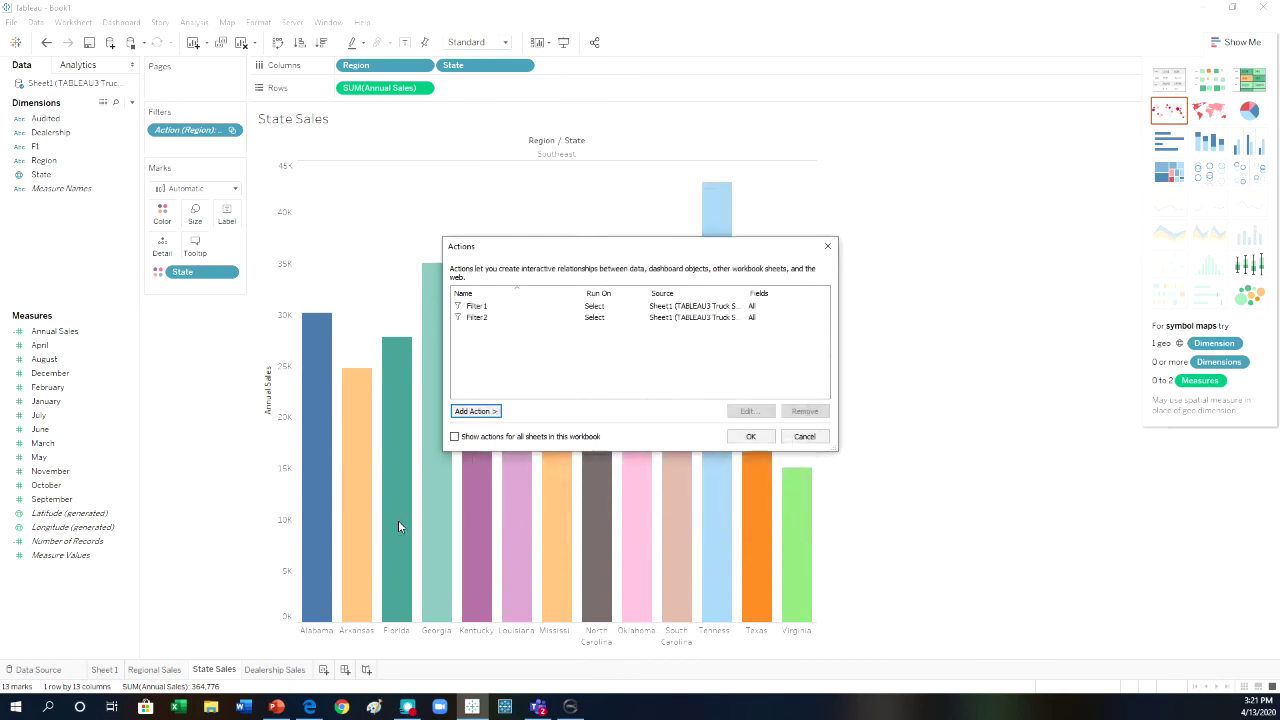
pyautogui.click(745, 440)
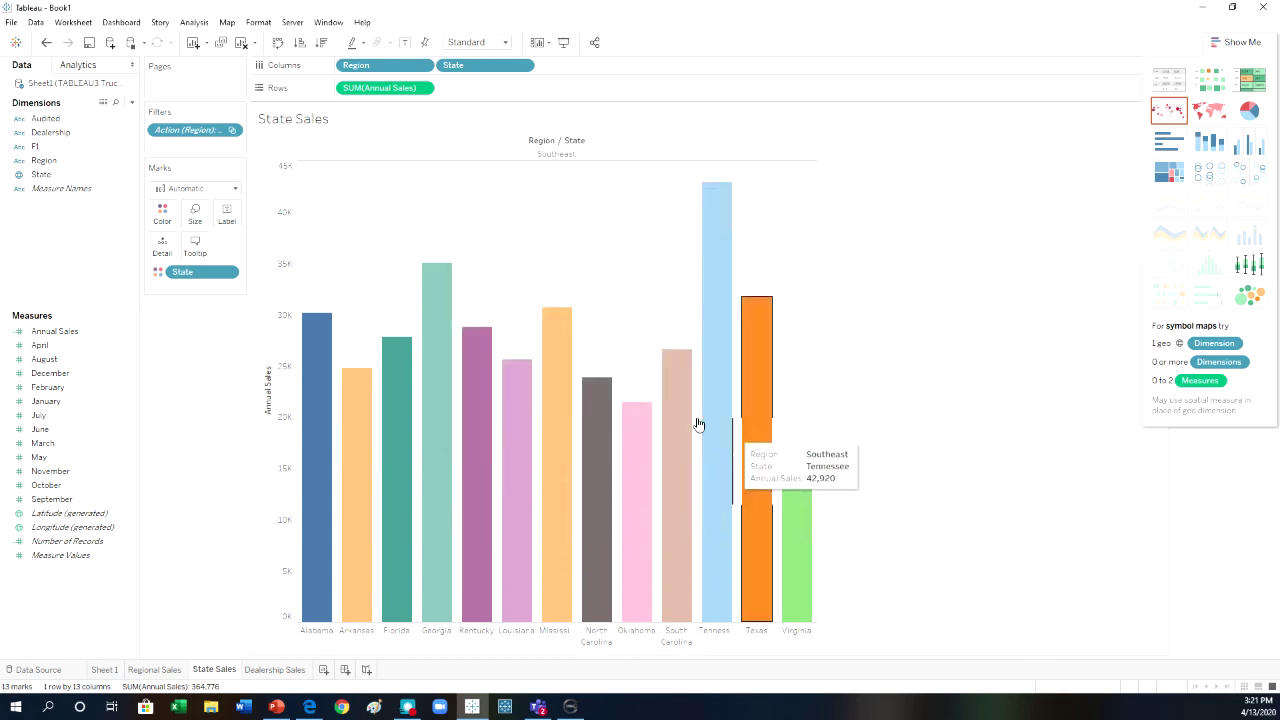
# Step: Test the drill-down by reselecting Southeast in Regional Sales and Tennessee in State Sales, and check Tennessee's dealership bars
pyautogui.click(156, 669)
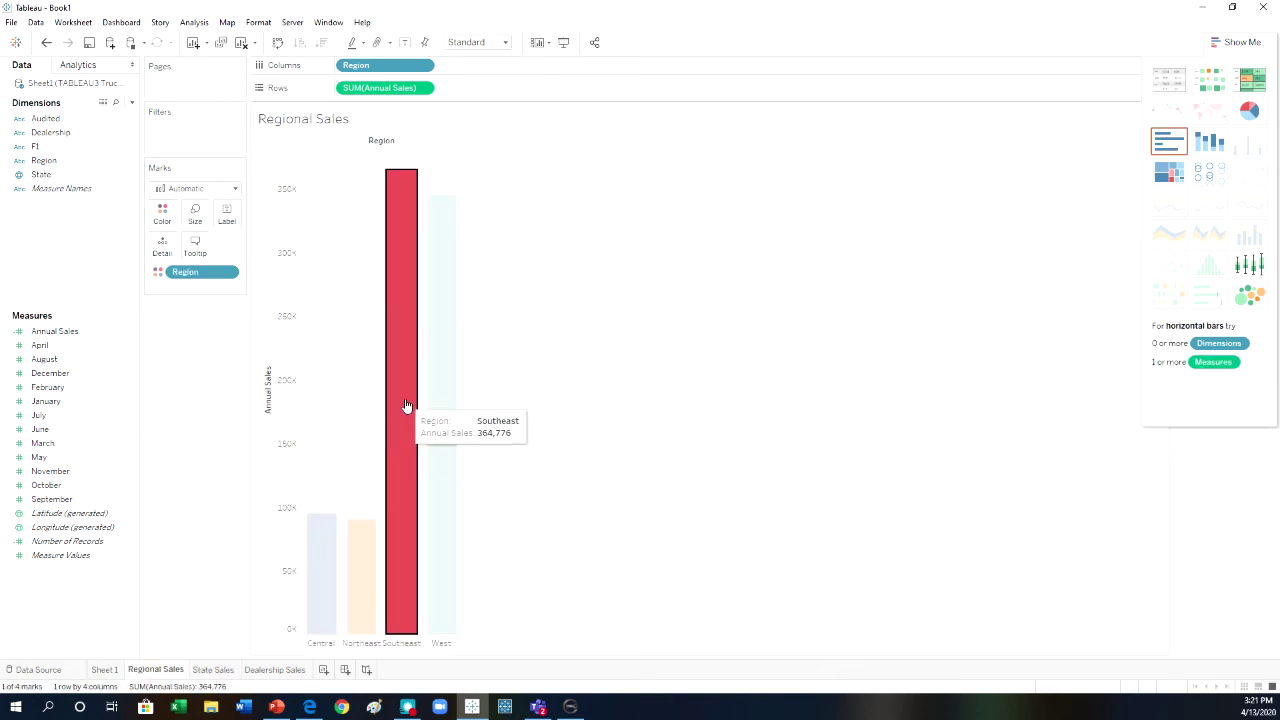
pyautogui.click(100, 443)
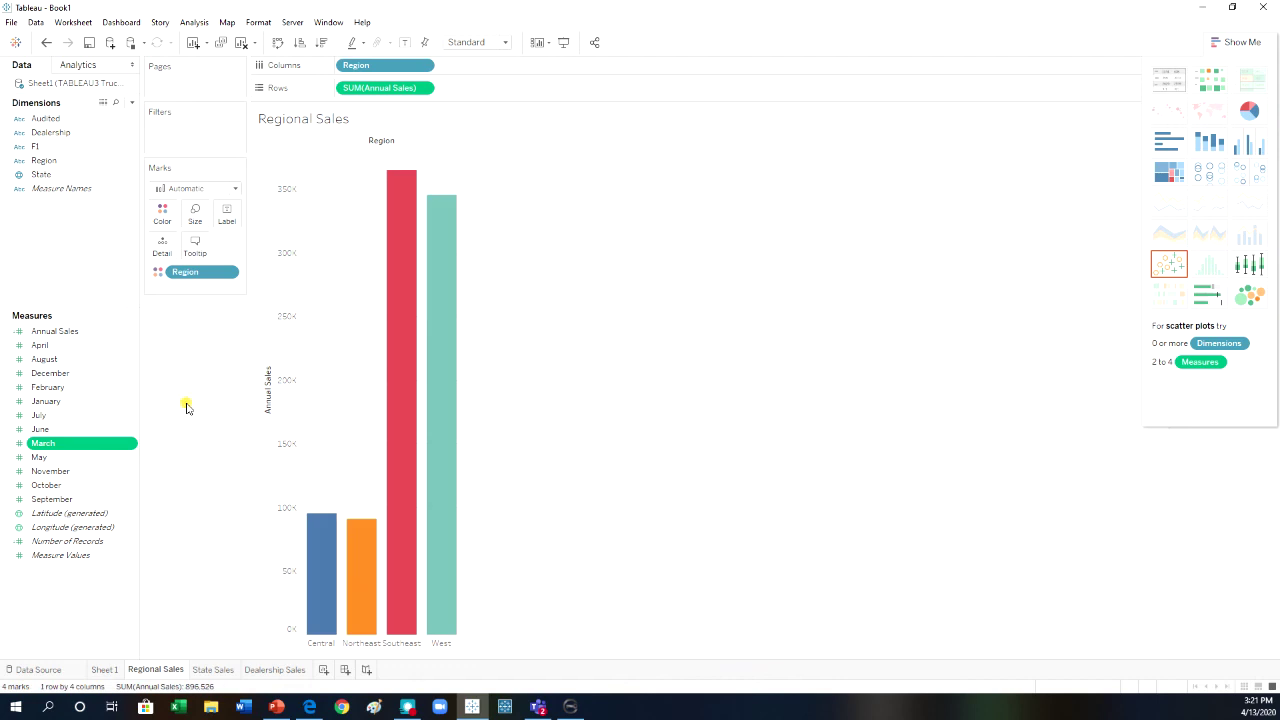
pyautogui.click(401, 330)
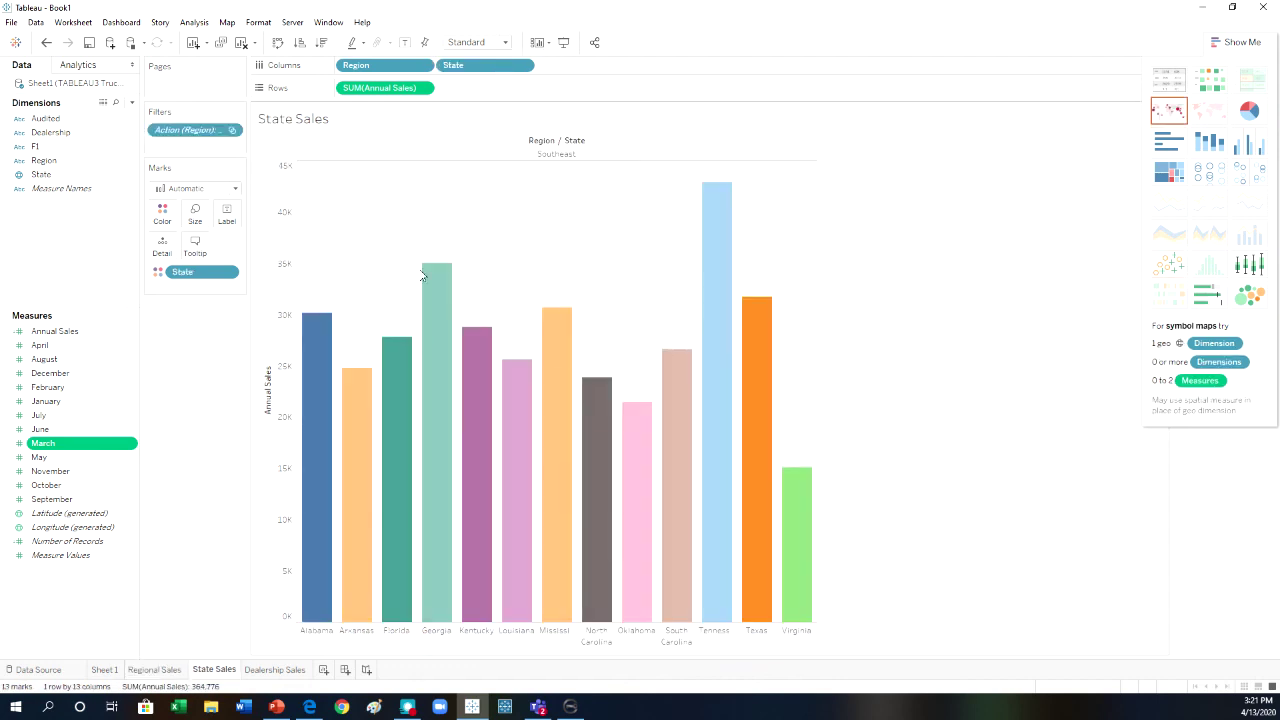
pyautogui.moveTo(527, 384)
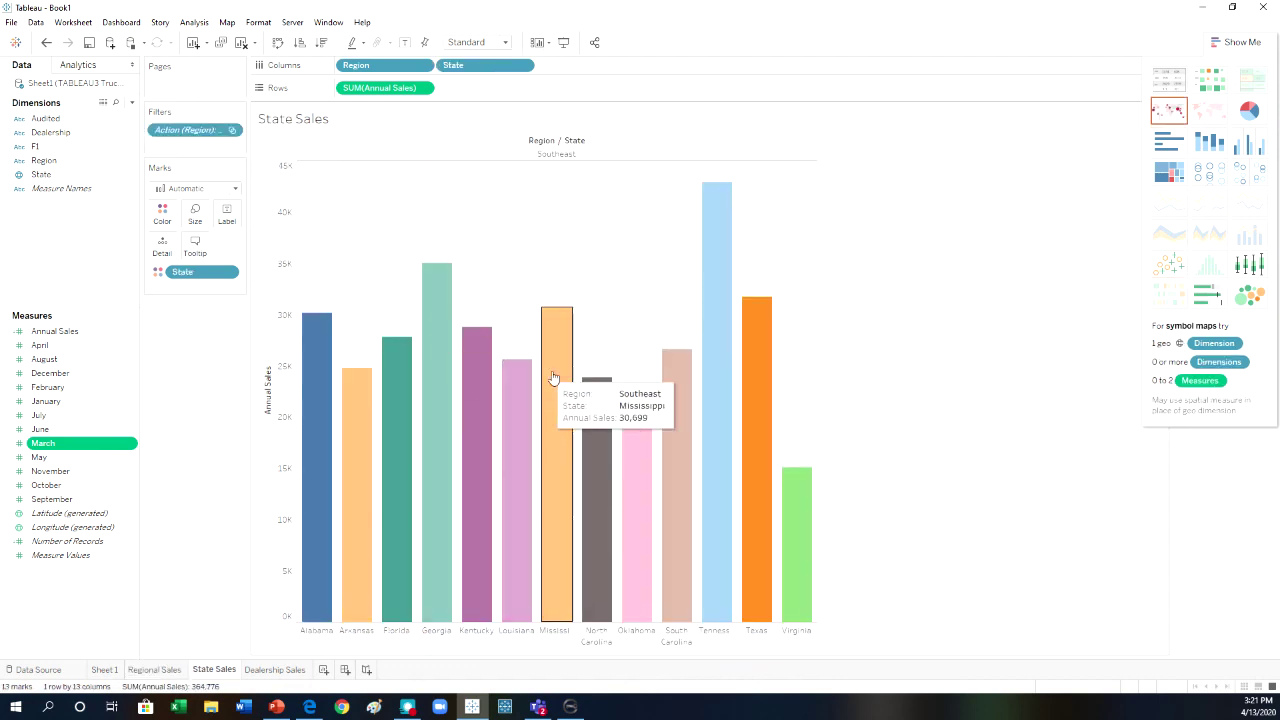
pyautogui.moveTo(711, 351)
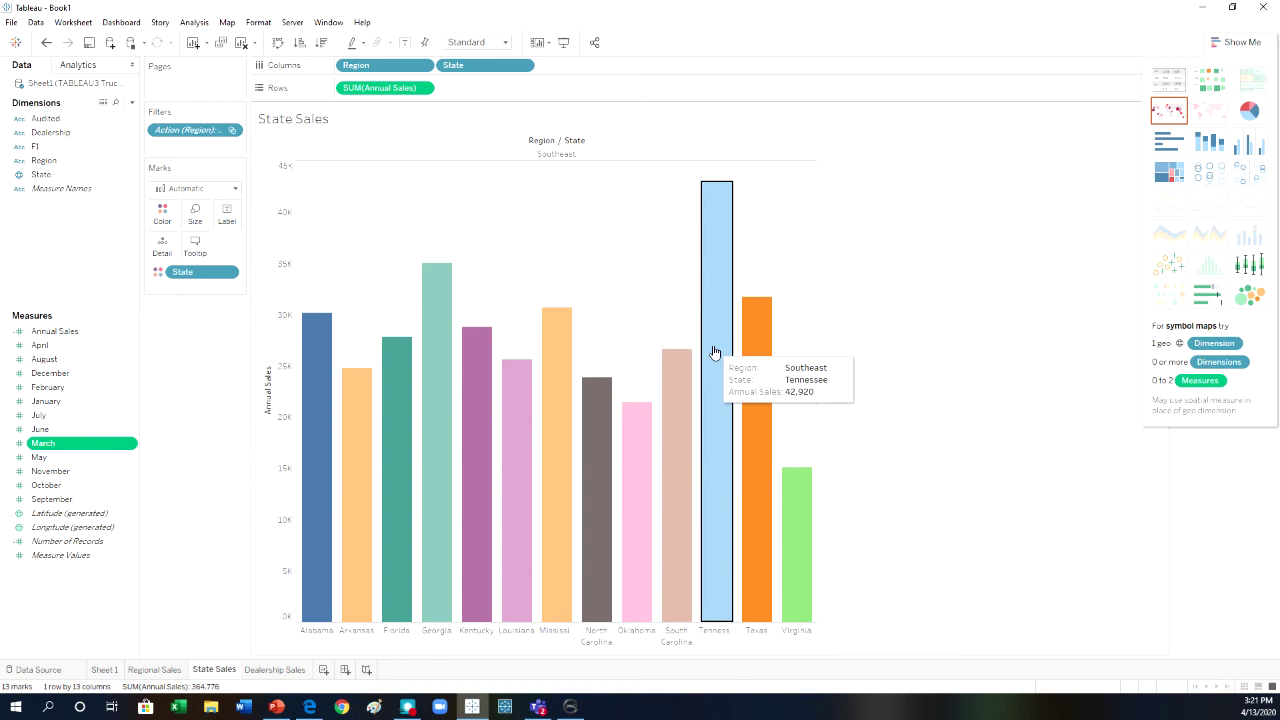
pyautogui.click(714, 352)
pyautogui.moveTo(308, 617)
pyautogui.moveTo(506, 524)
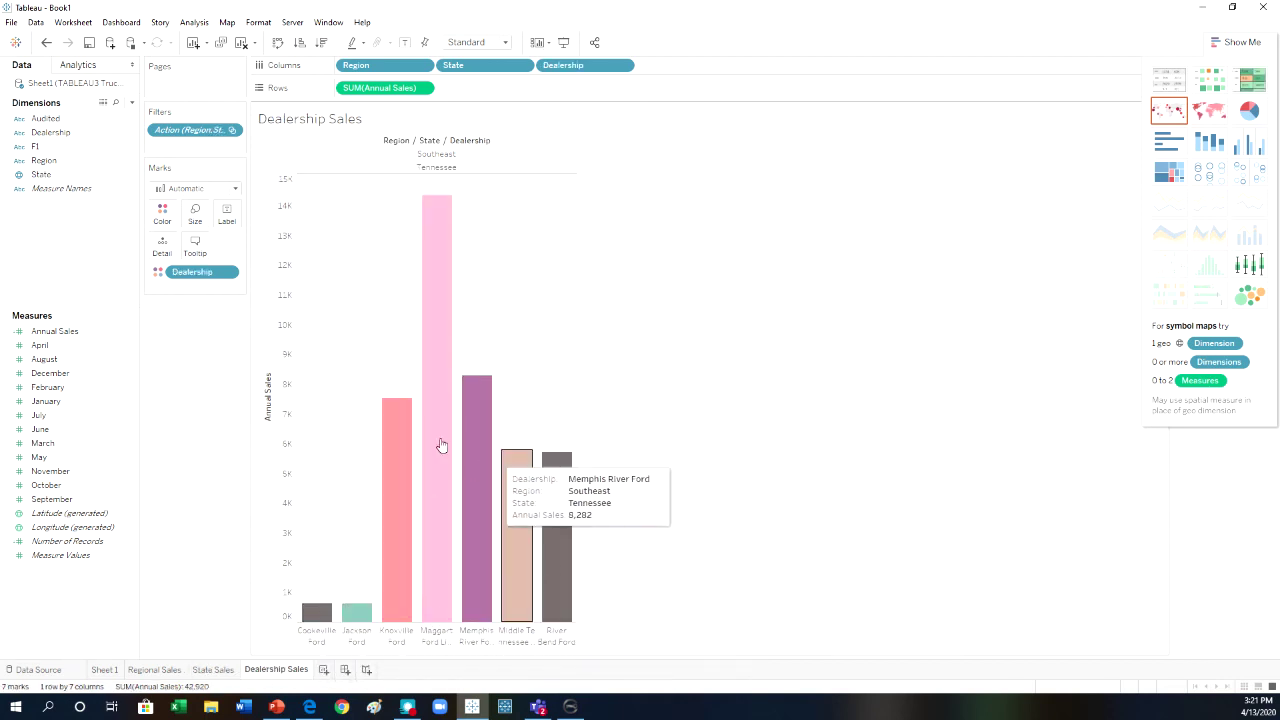
# Step: Return to State Sales and test the dealership filter from the Mississippi and Georgia bars
pyautogui.click(47, 42)
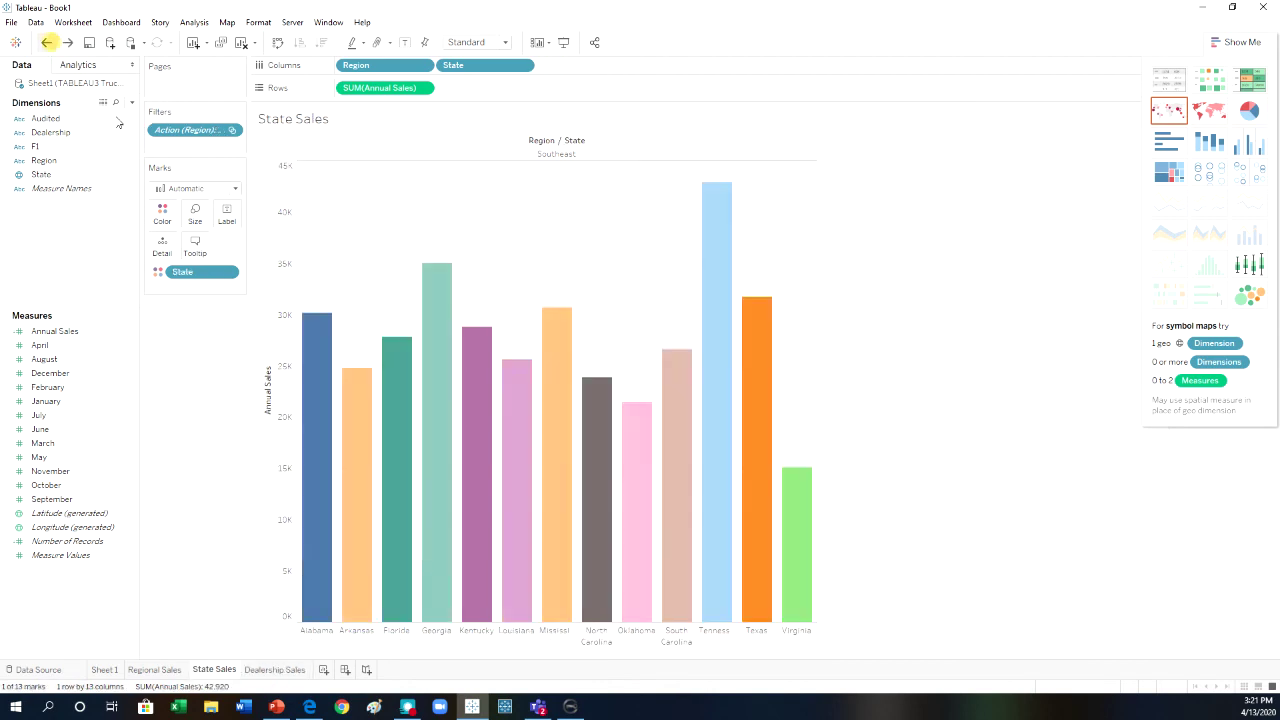
pyautogui.moveTo(551, 371)
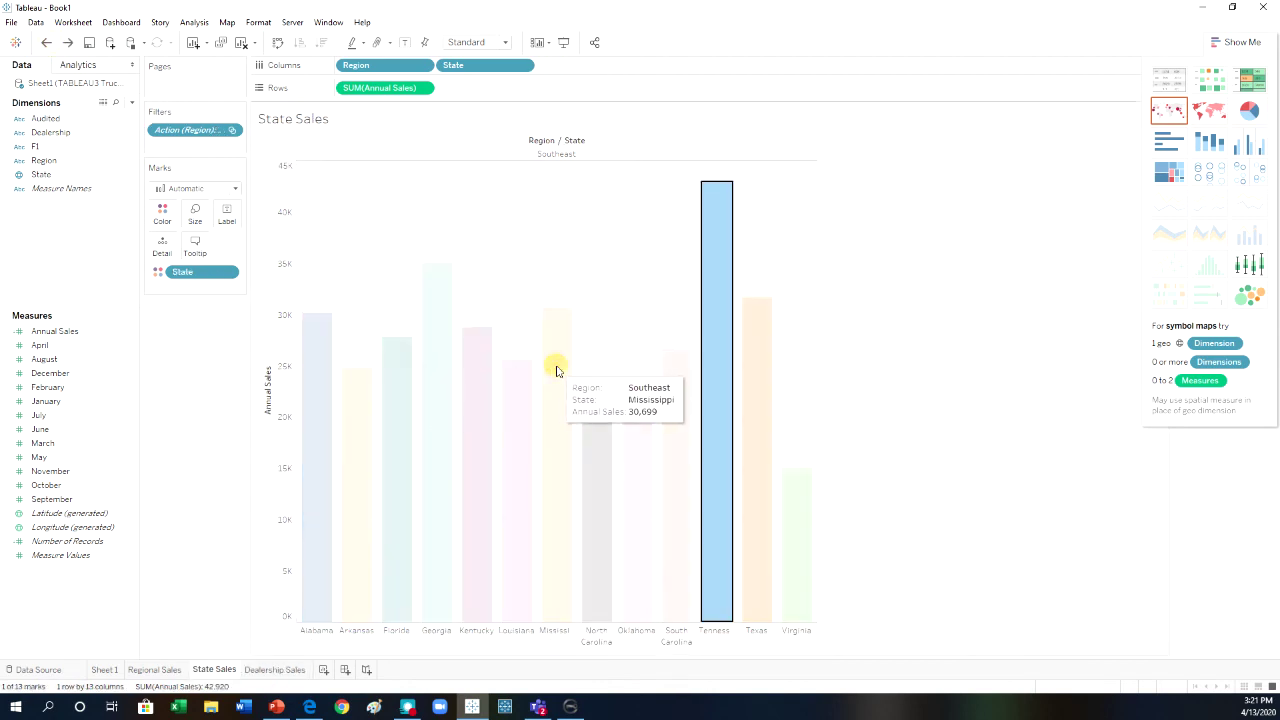
pyautogui.click(555, 368)
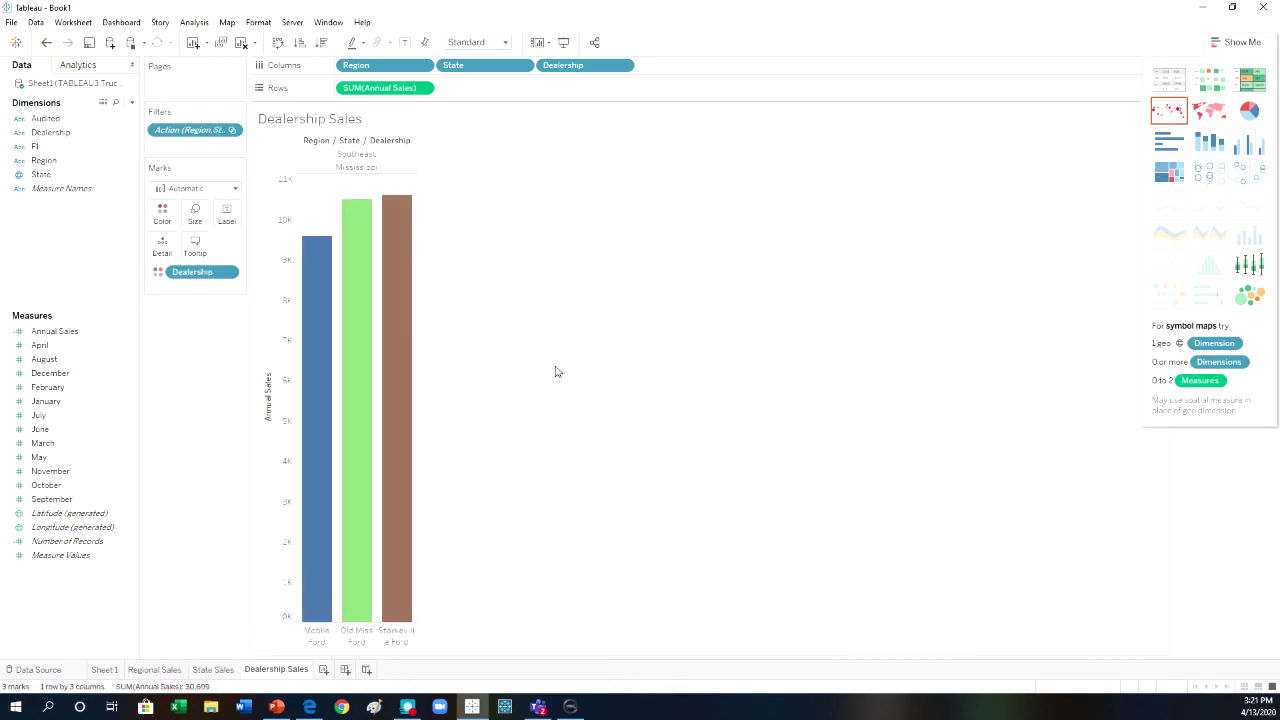
pyautogui.click(47, 42)
pyautogui.click(430, 283)
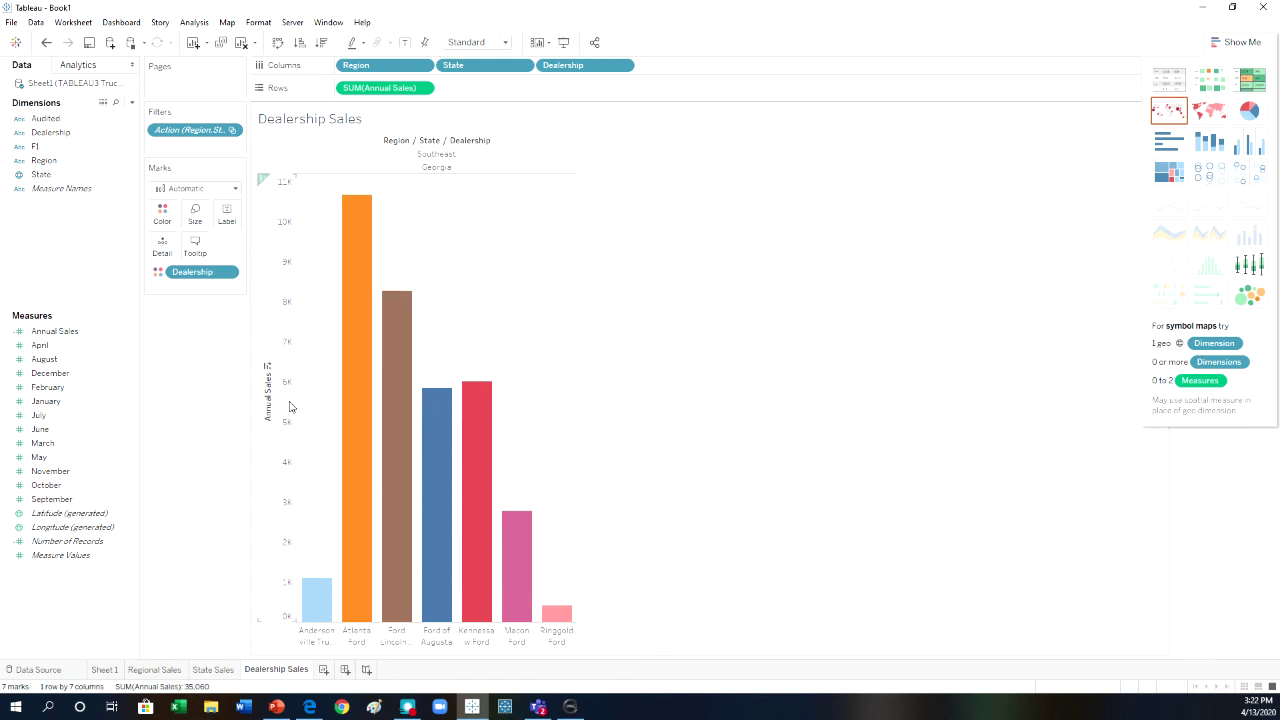
# Step: Clear the Southeast selection in Regional Sales and change the Filter1 action to run on Hover
pyautogui.click(168, 669)
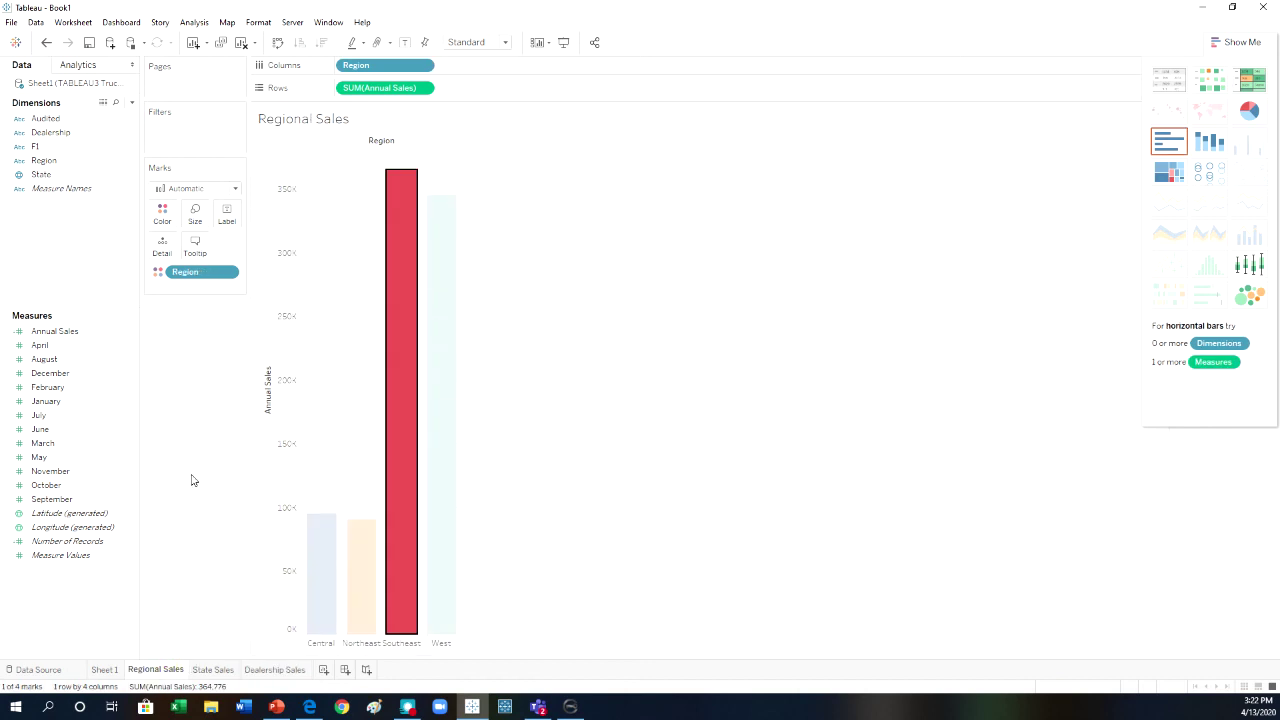
pyautogui.press('Escape')
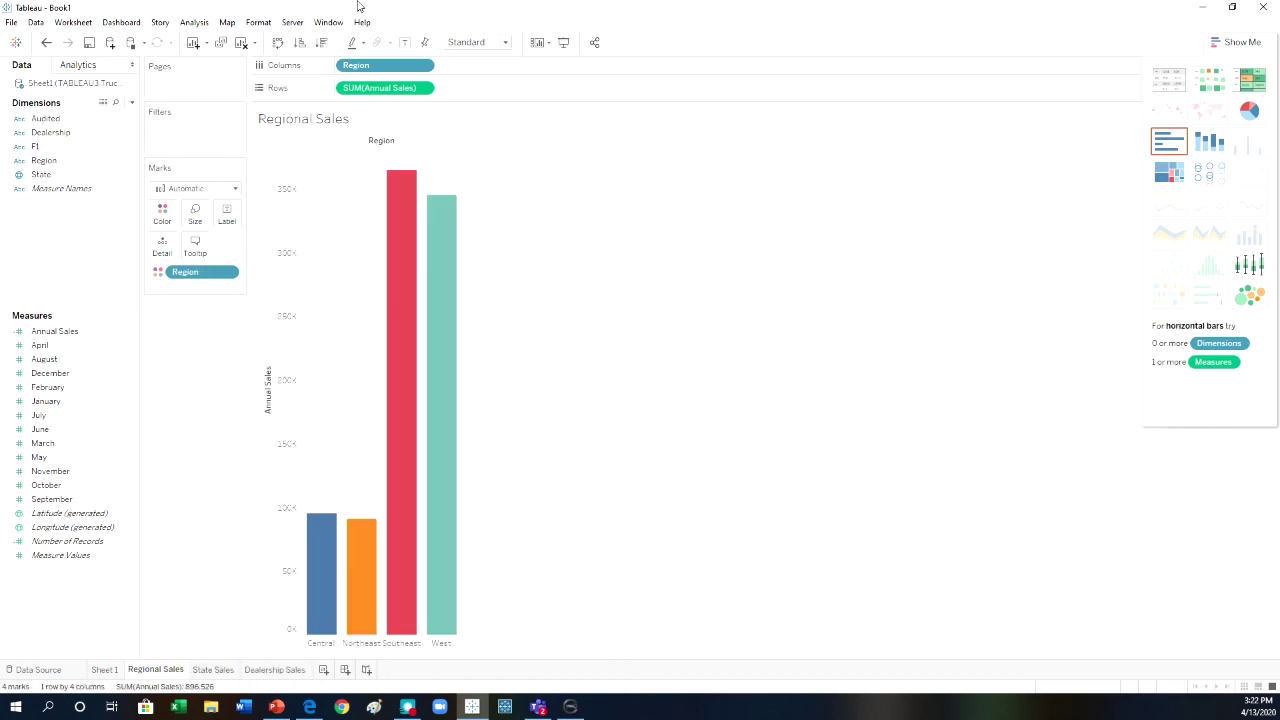
pyautogui.click(74, 24)
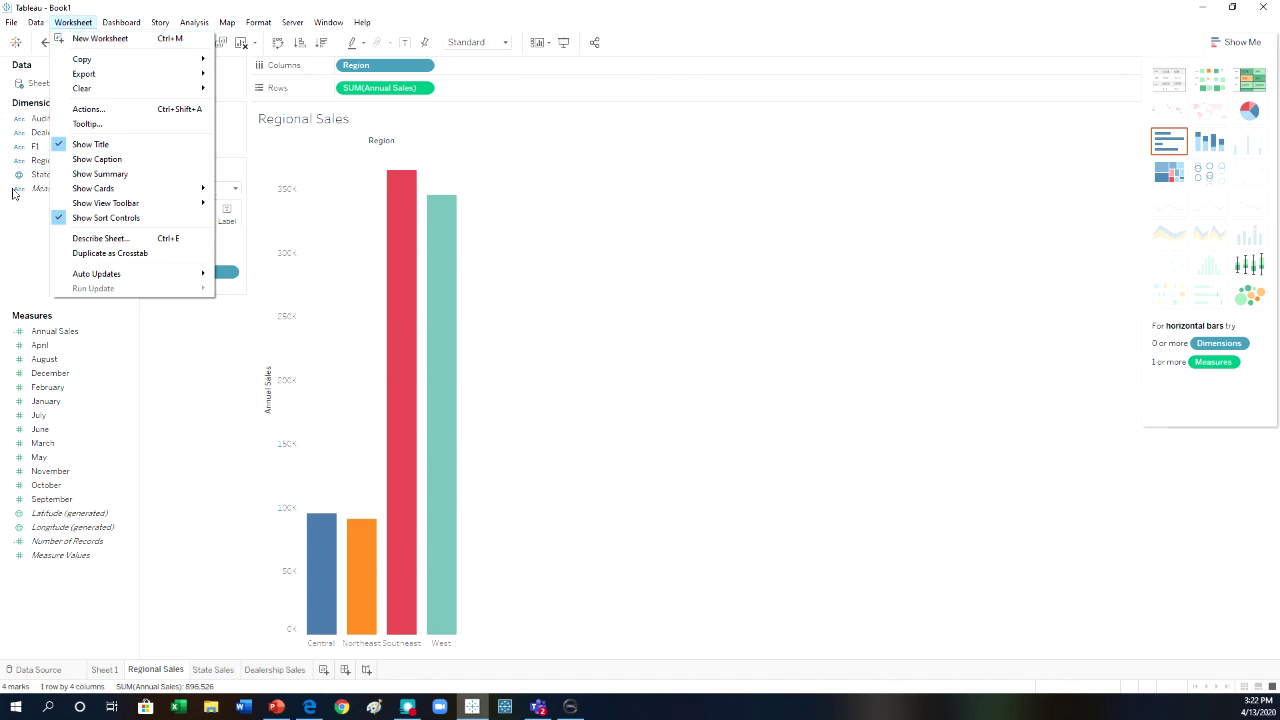
pyautogui.press('Escape')
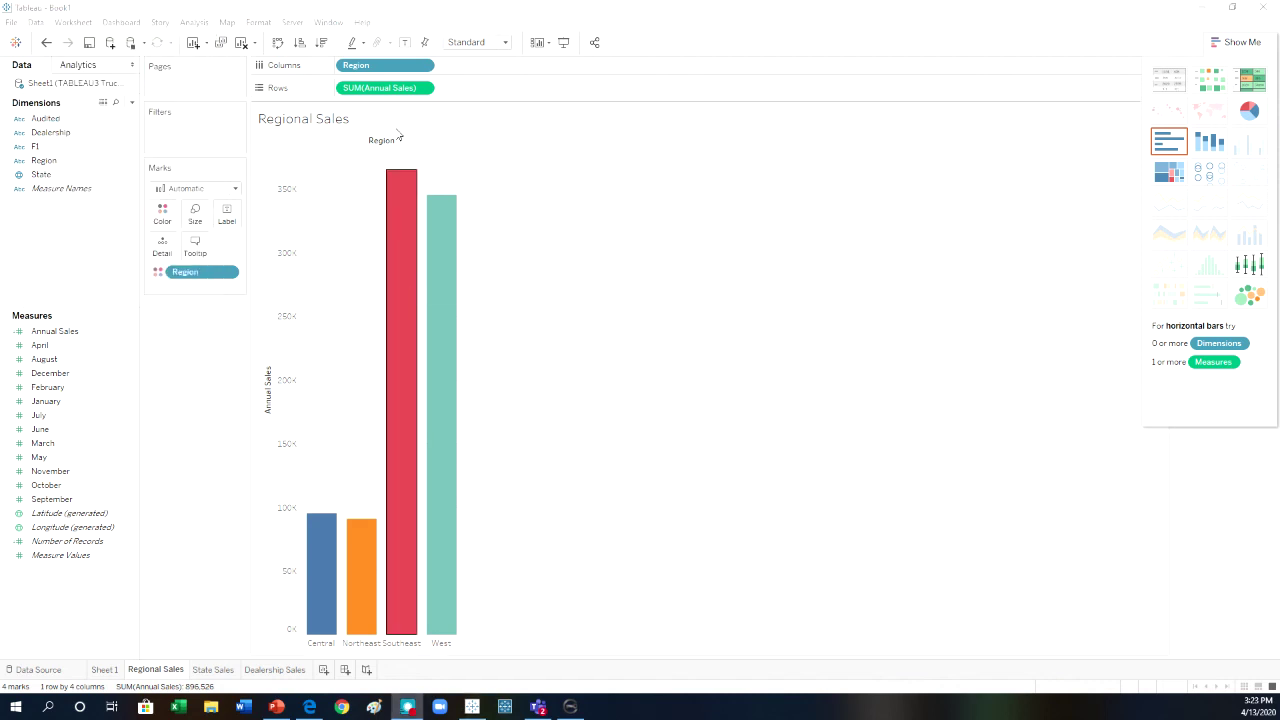
pyautogui.click(88, 24)
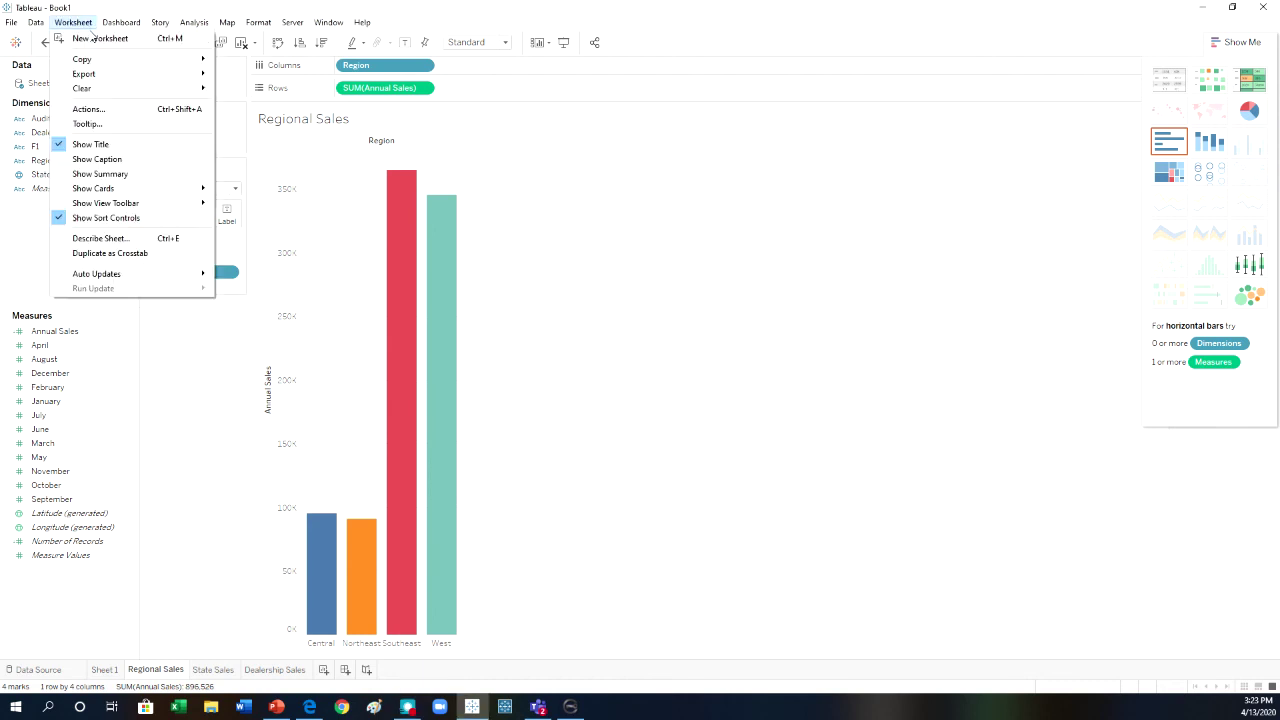
pyautogui.click(97, 110)
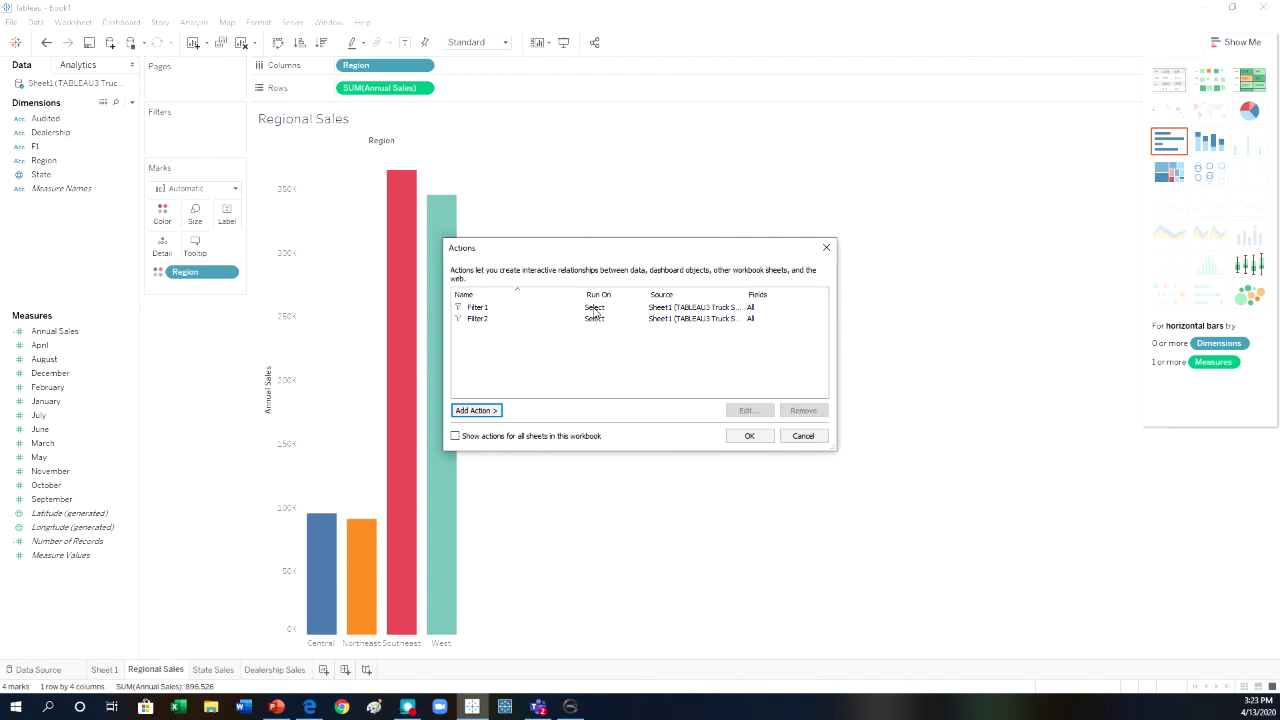
pyautogui.click(594, 309)
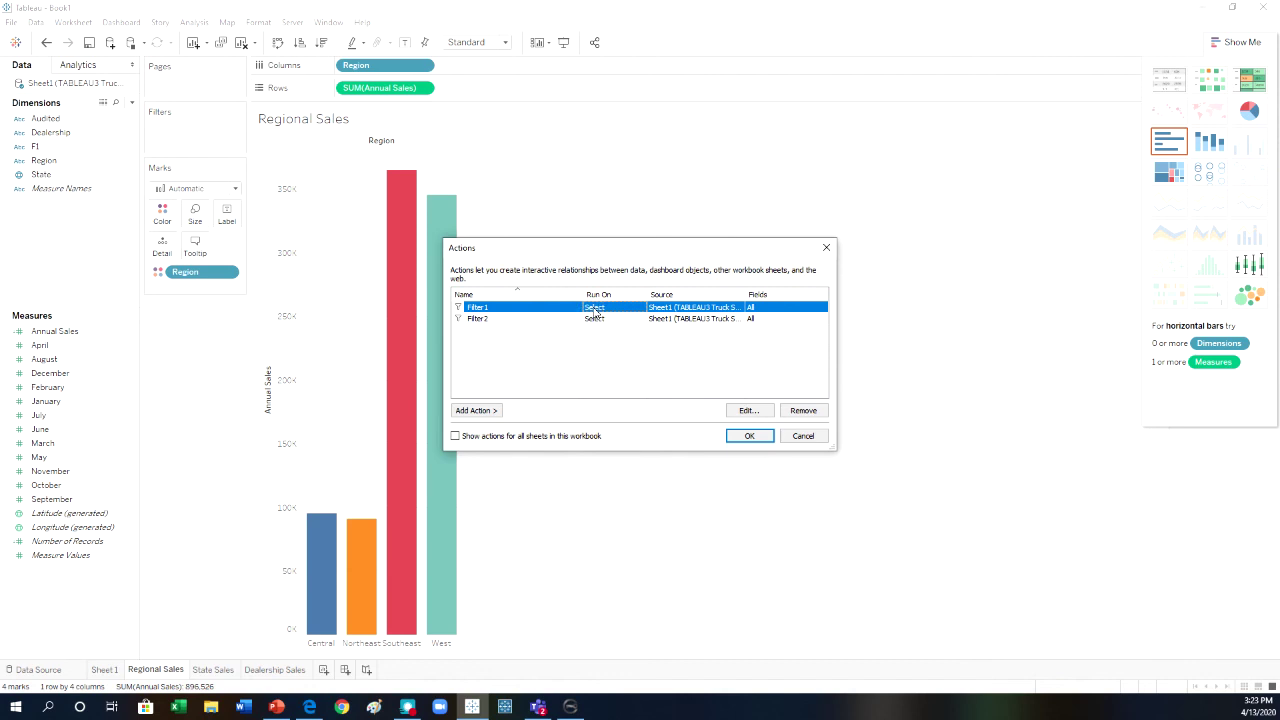
pyautogui.click(748, 410)
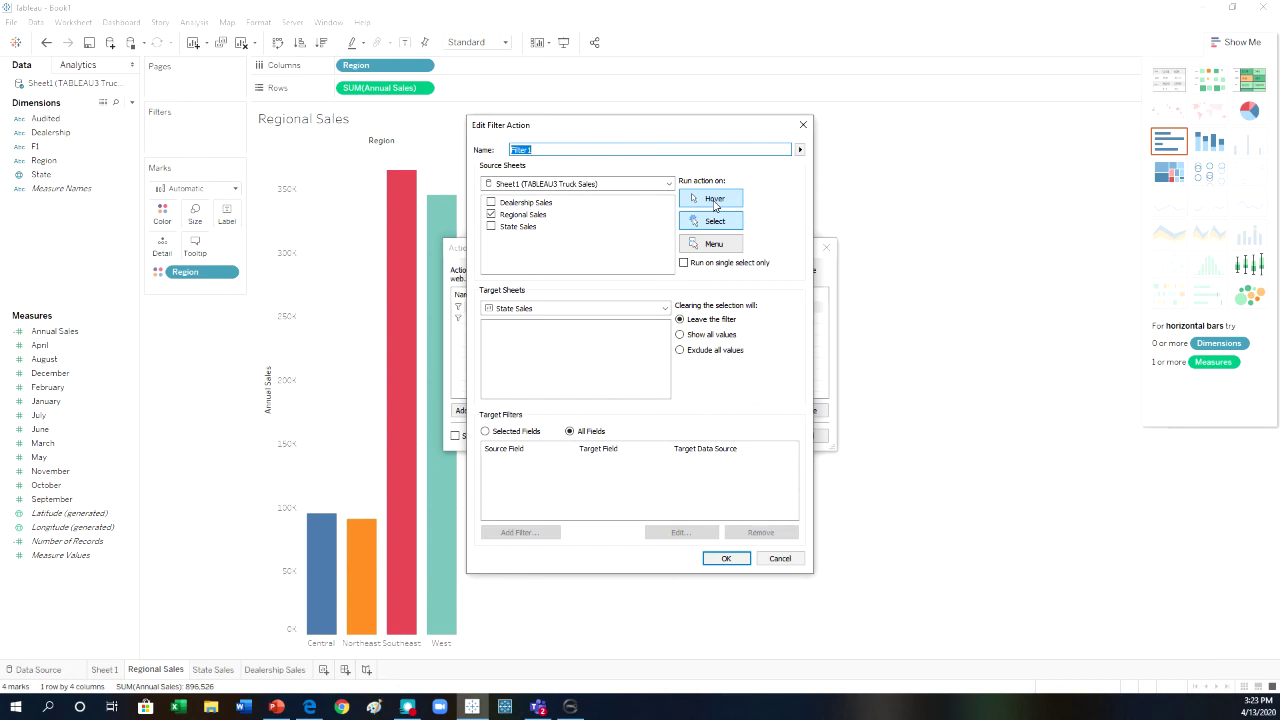
pyautogui.click(714, 203)
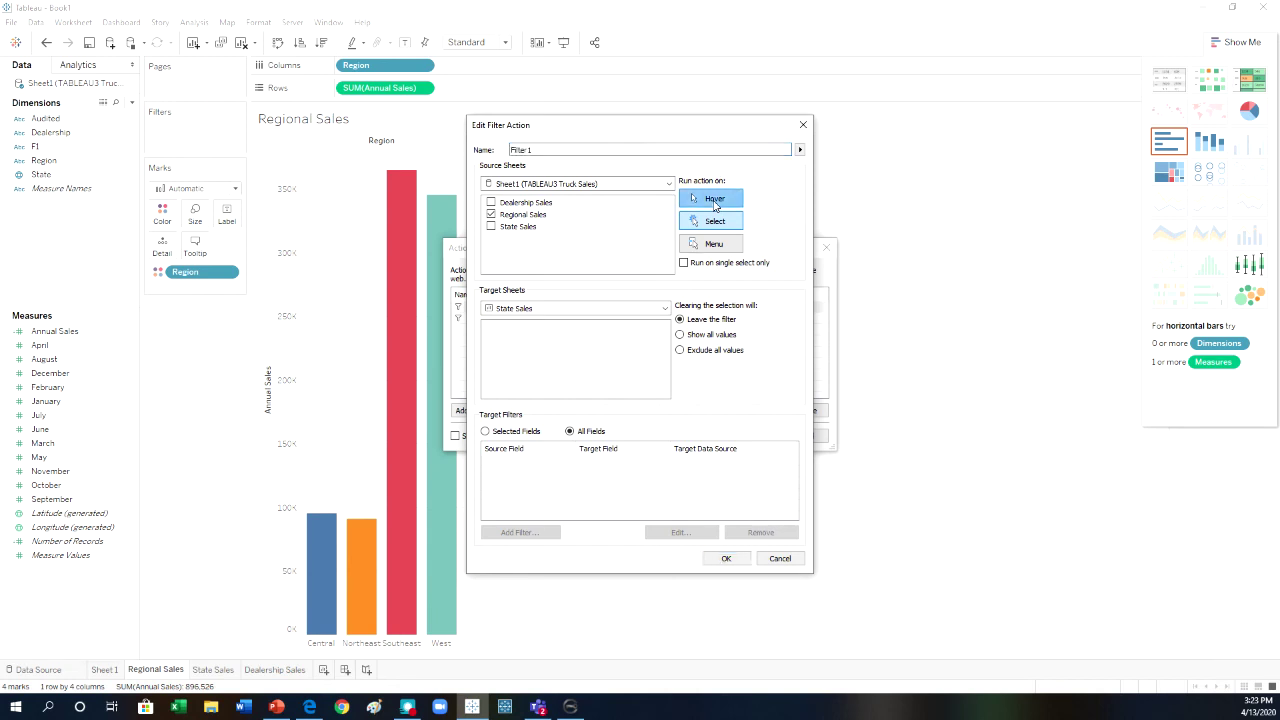
pyautogui.click(726, 558)
pyautogui.click(745, 434)
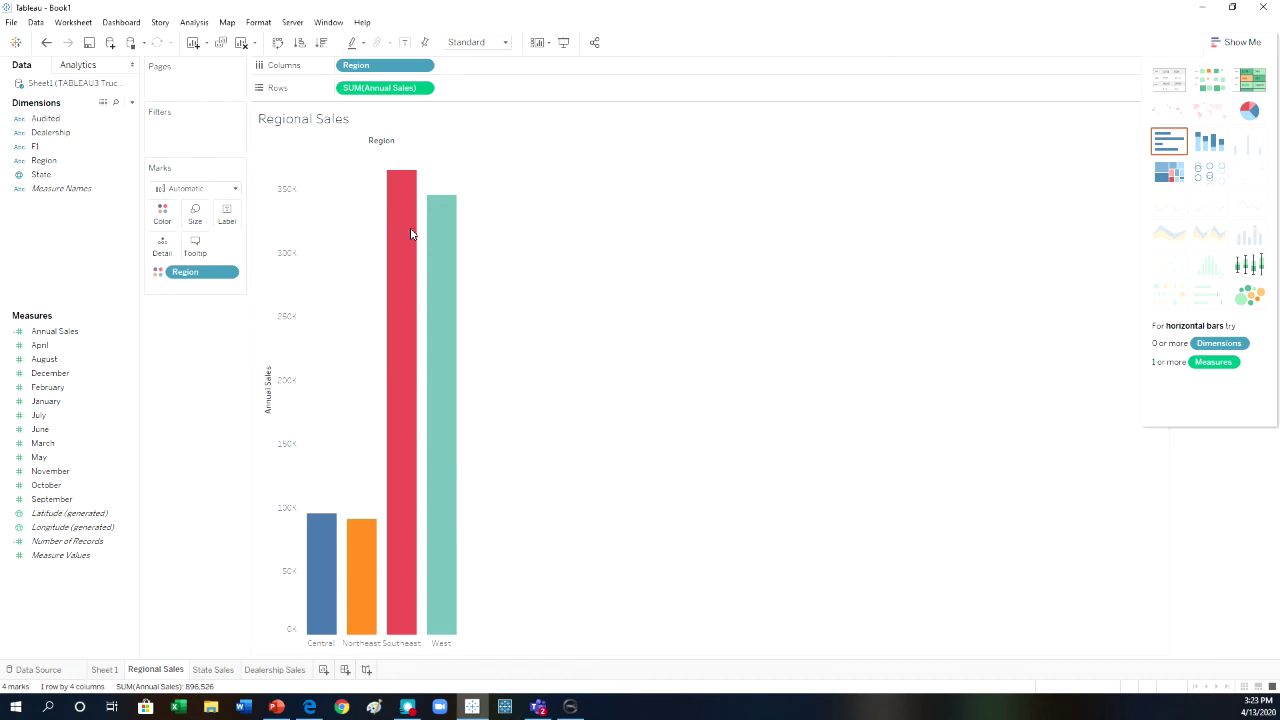
# Step: Test the hover filter from the West, Central, Southeast and Northeast bars, returning to Regional Sales between tests
pyautogui.moveTo(428, 234)
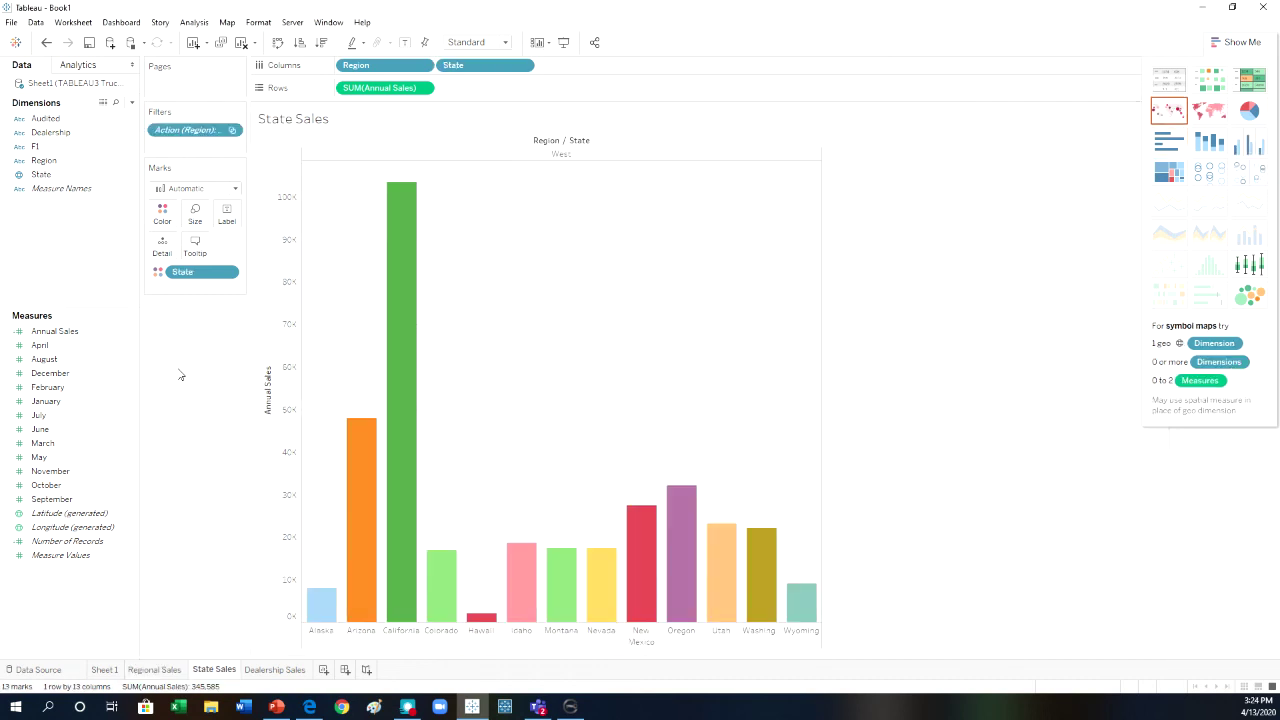
pyautogui.click(175, 669)
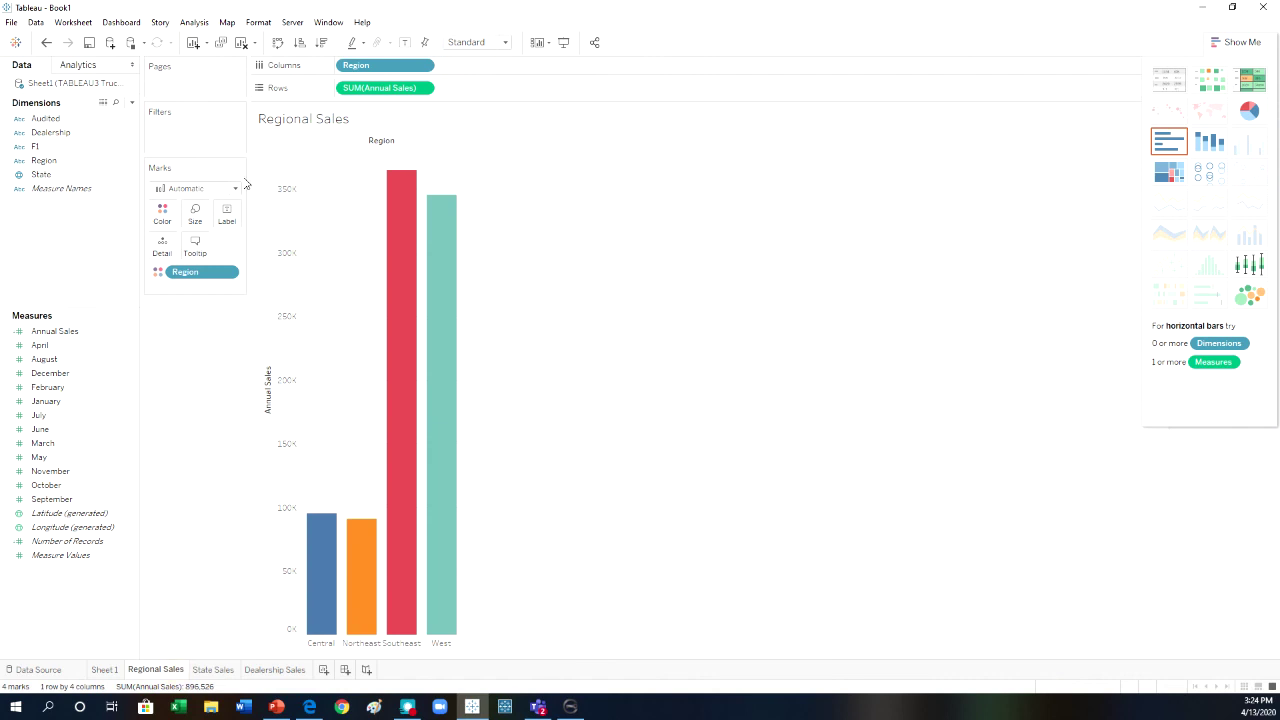
pyautogui.moveTo(450, 240)
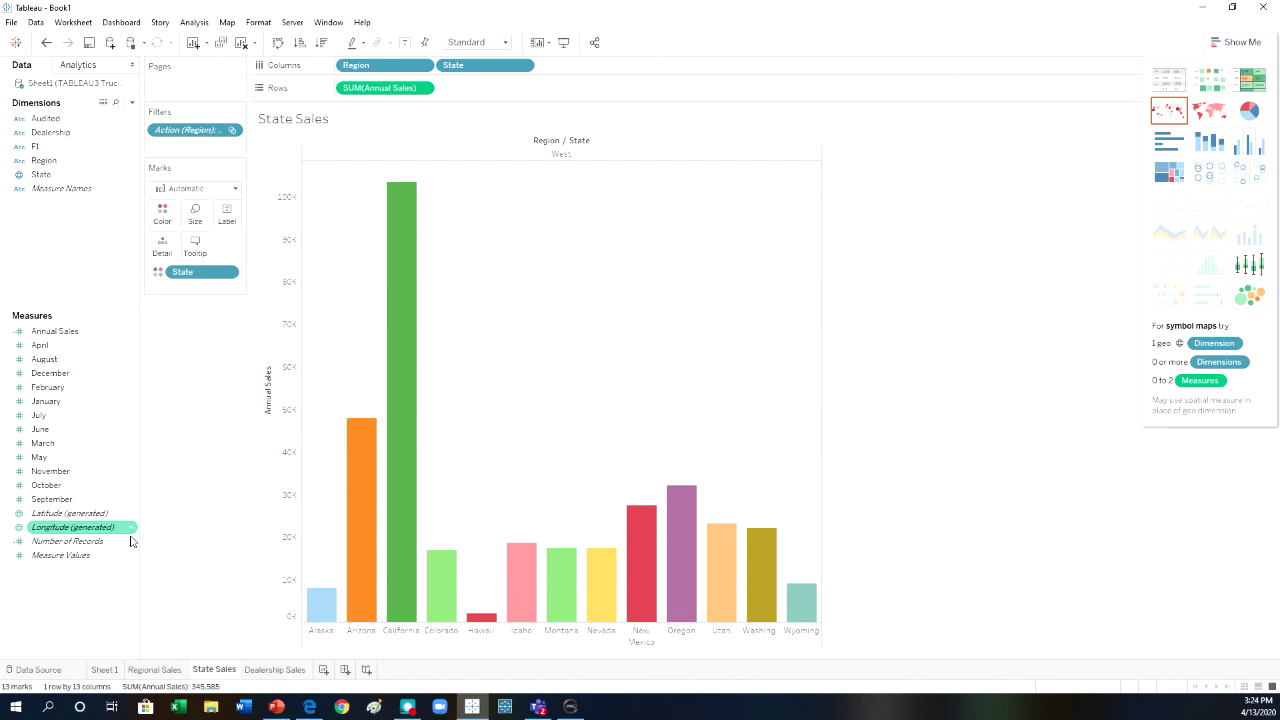
pyautogui.click(176, 668)
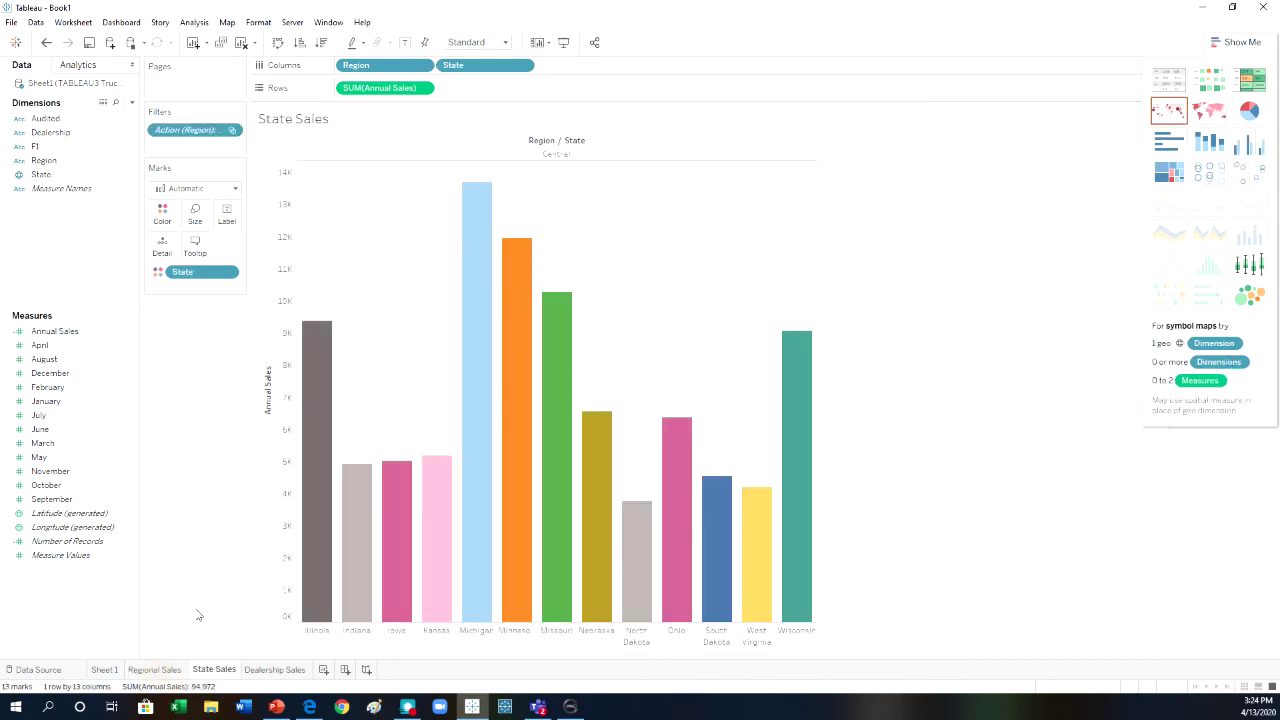
pyautogui.click(166, 673)
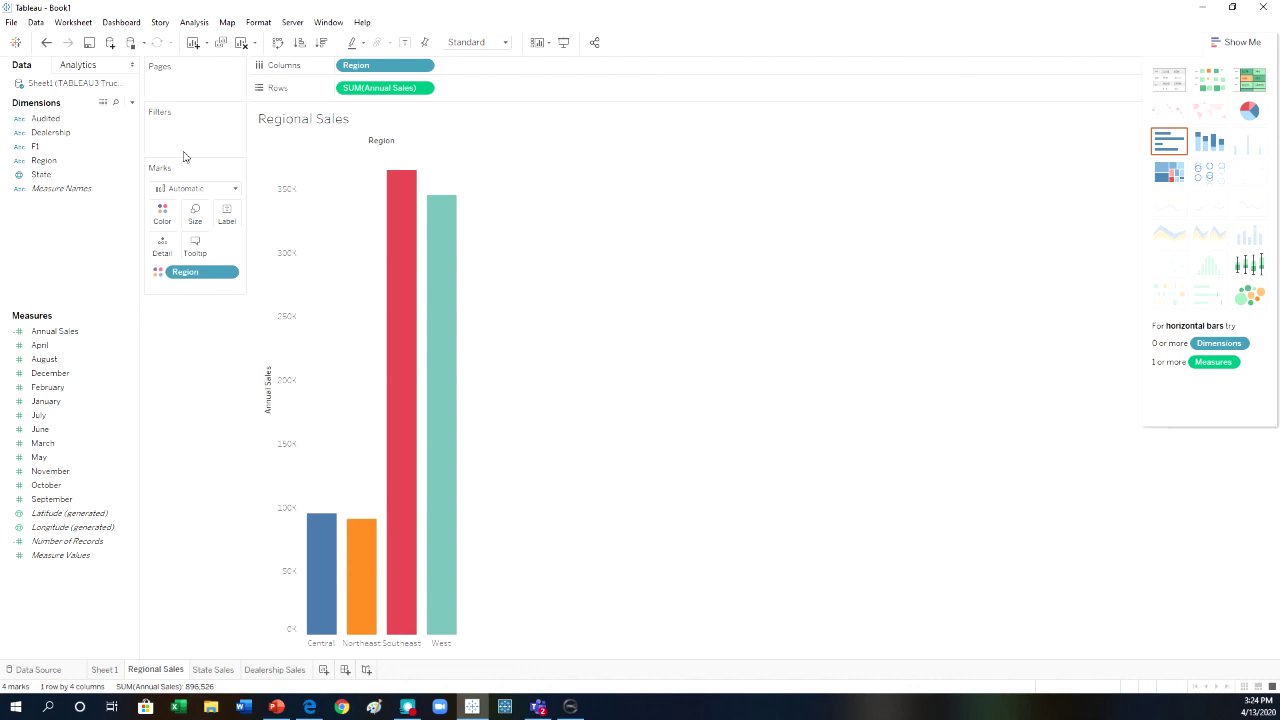
pyautogui.click(403, 200)
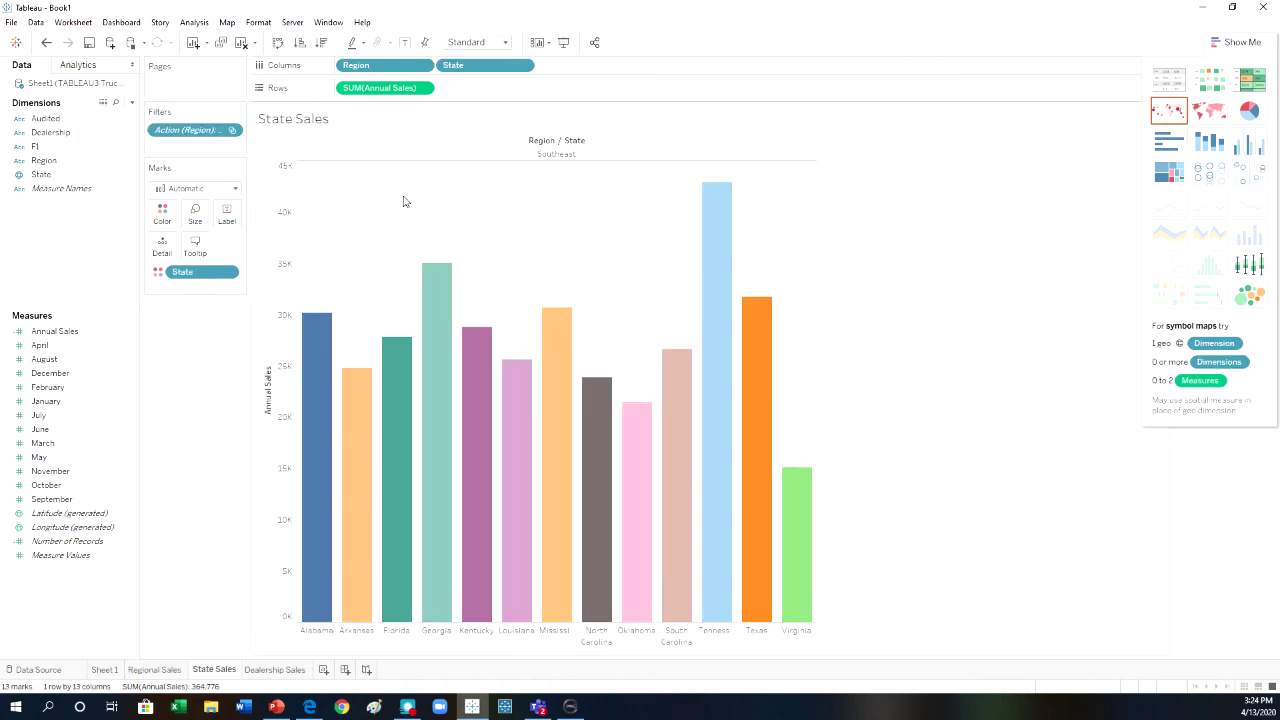
pyautogui.click(143, 671)
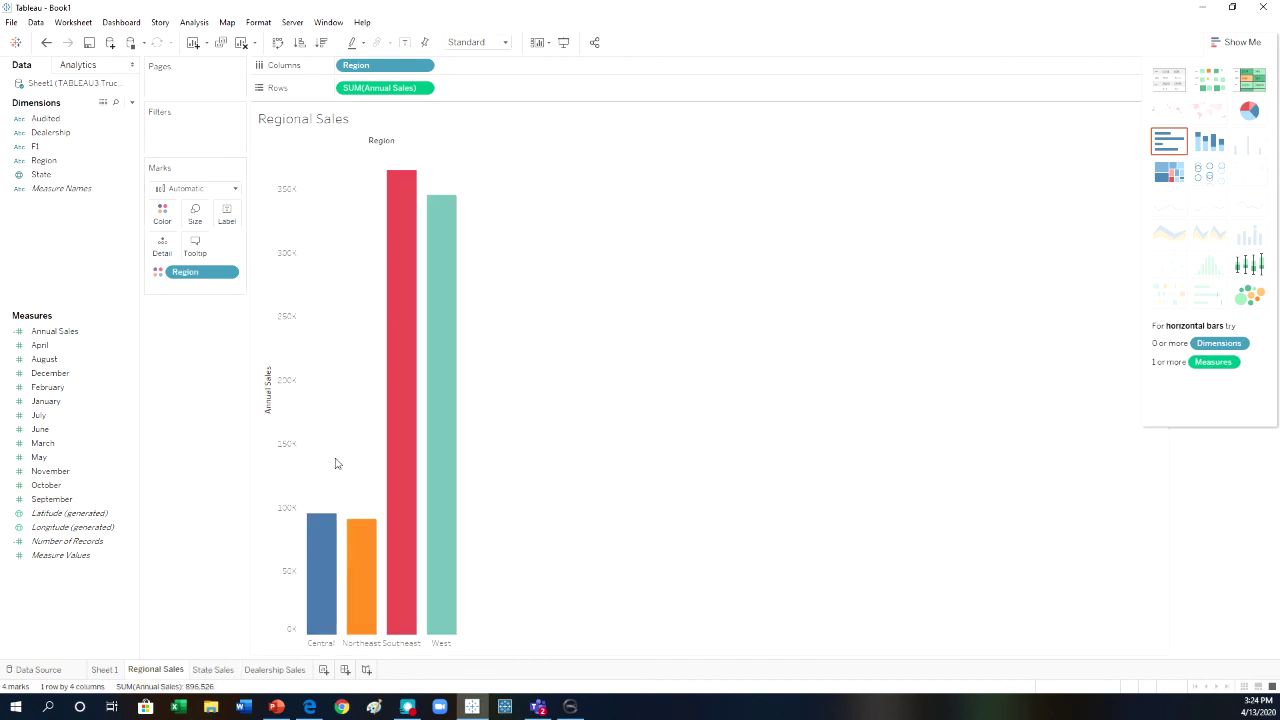
pyautogui.click(337, 528)
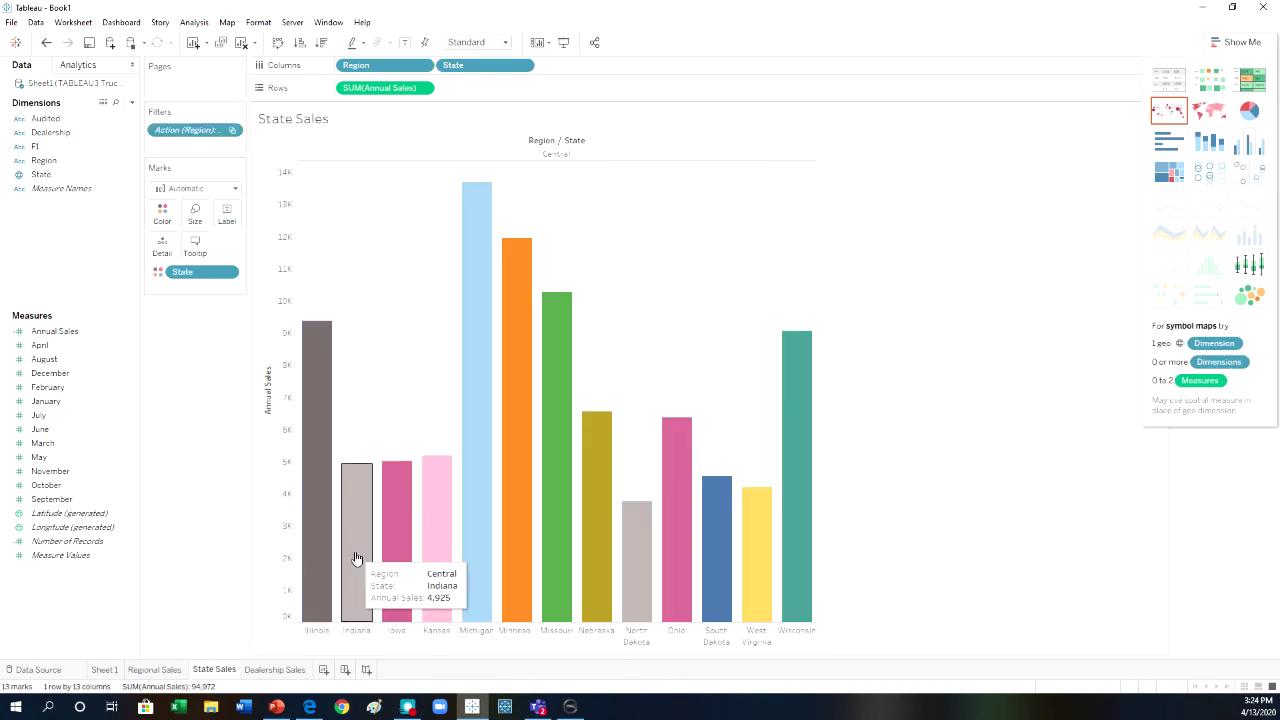
pyautogui.click(148, 669)
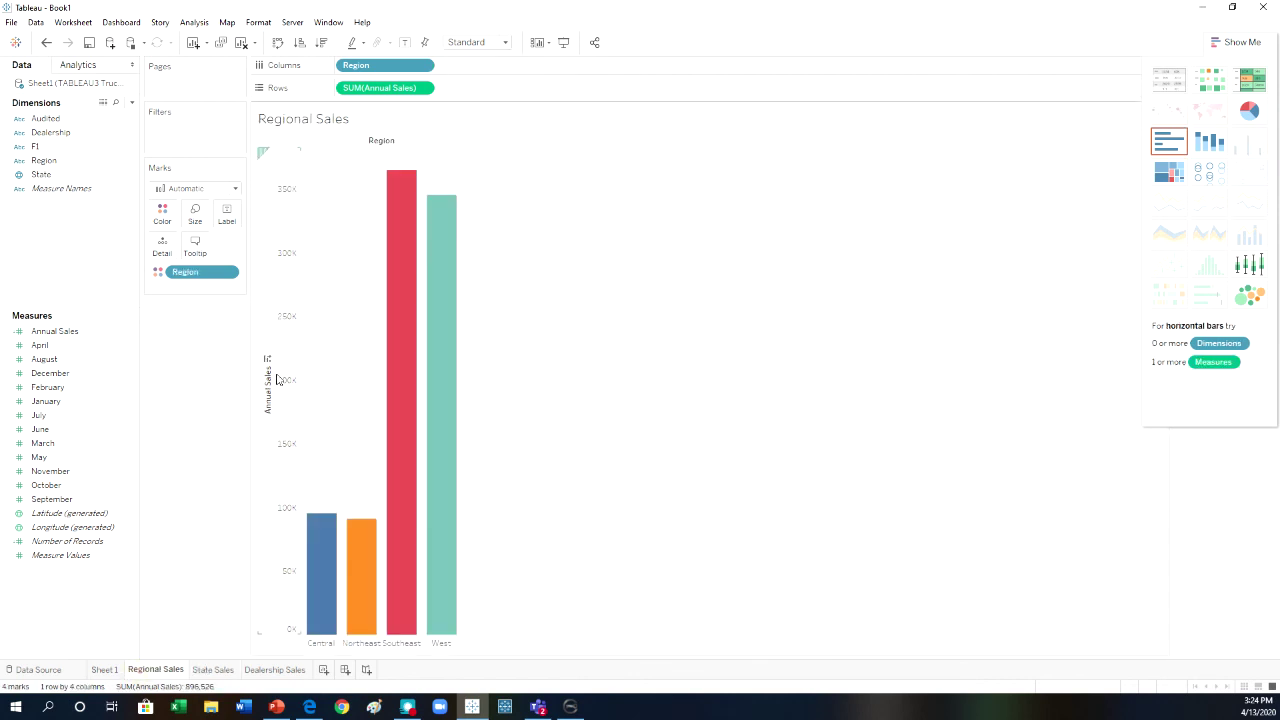
pyautogui.click(361, 540)
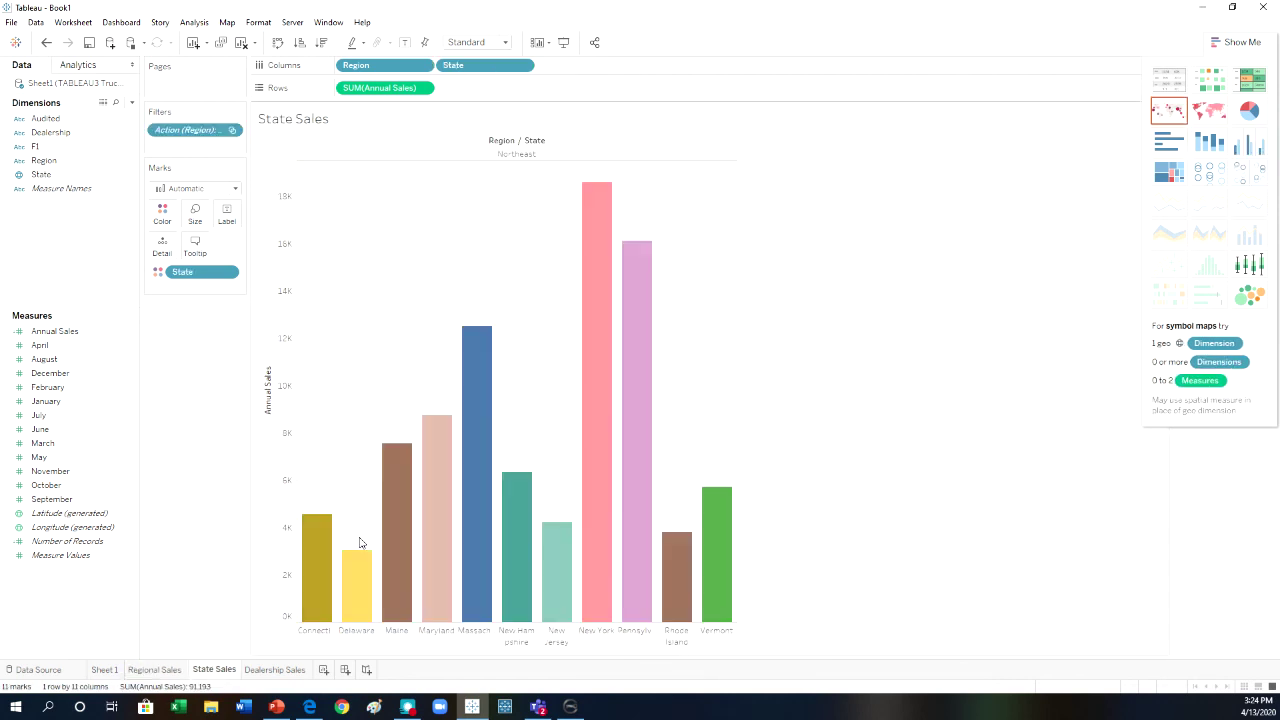